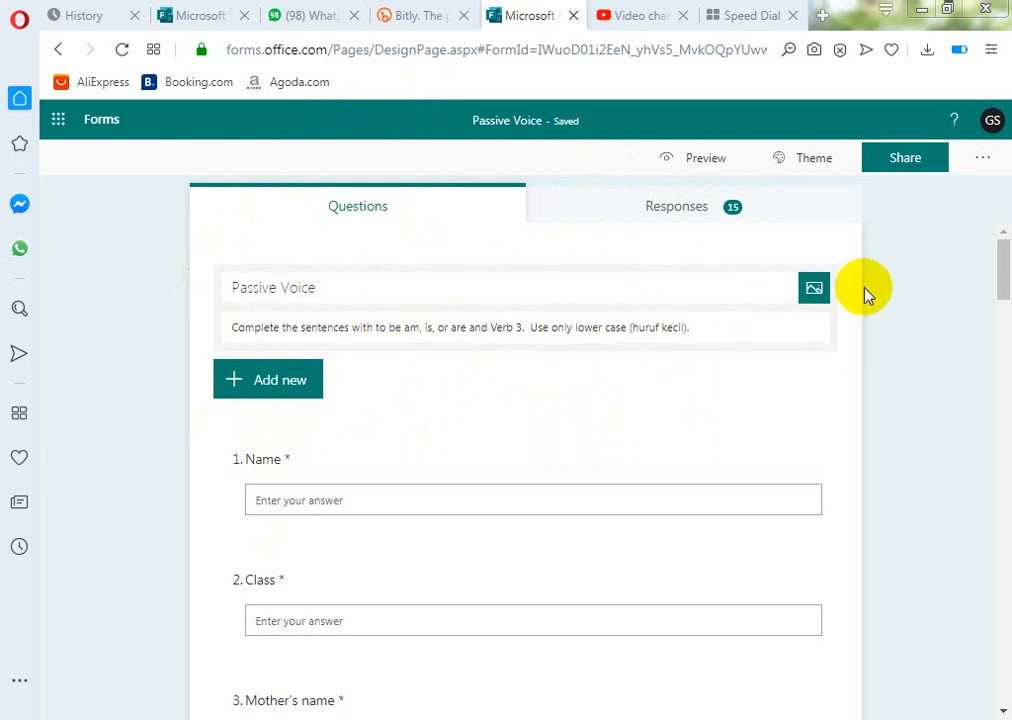
Step: Share the form so that anyone with the link can respond, and create a template link for duplicating it
left_click(908, 160)
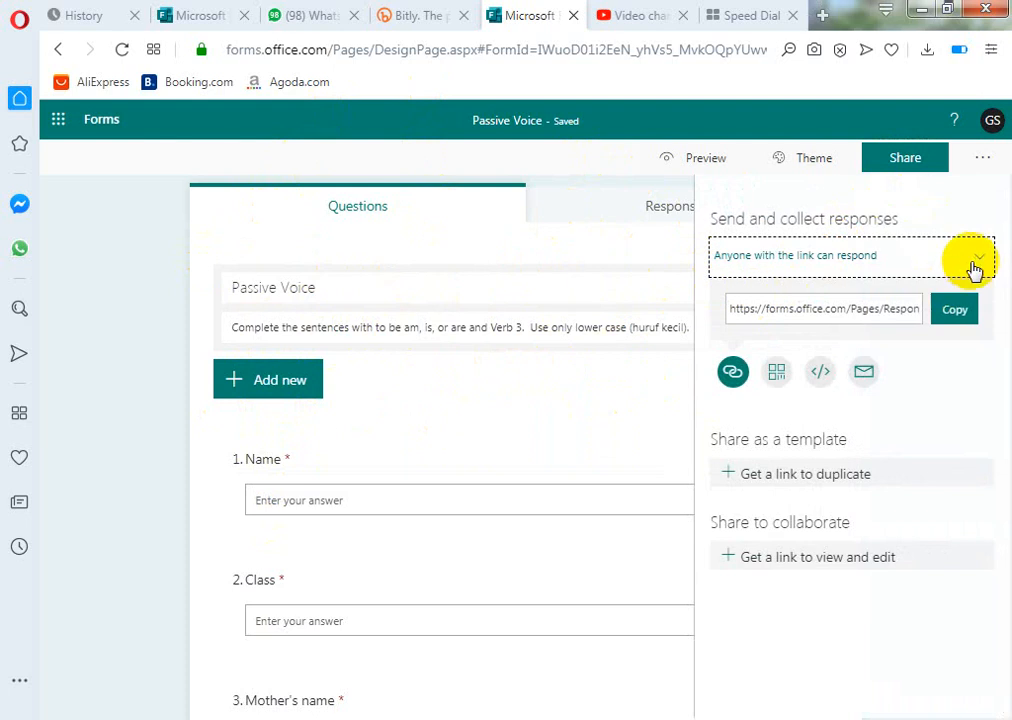
left_click(973, 264)
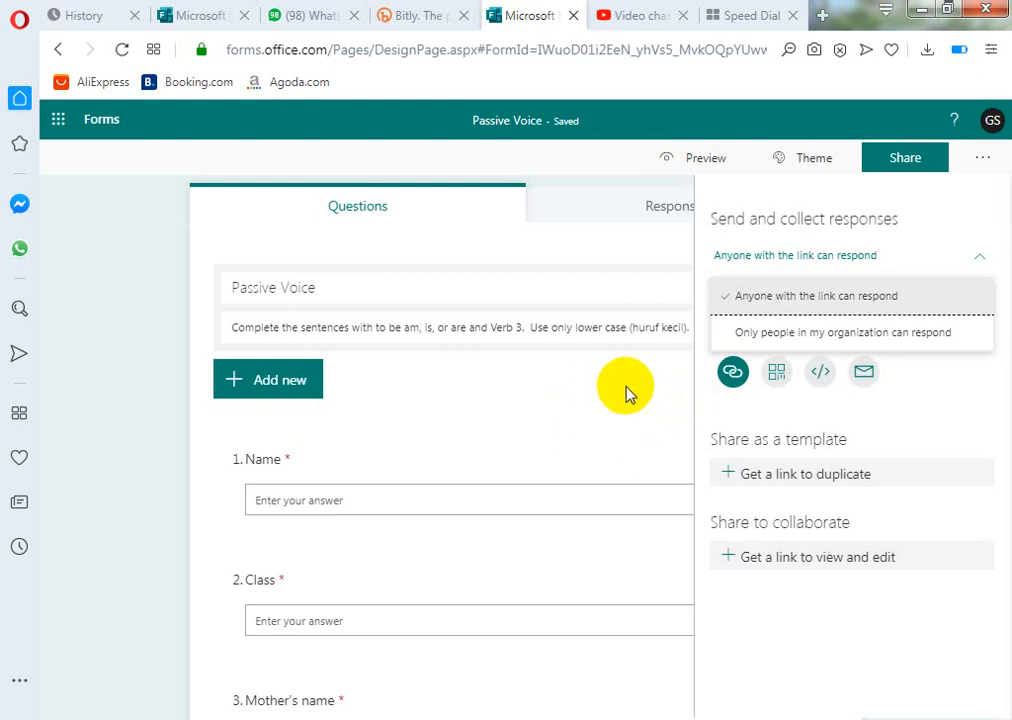
left_click(741, 305)
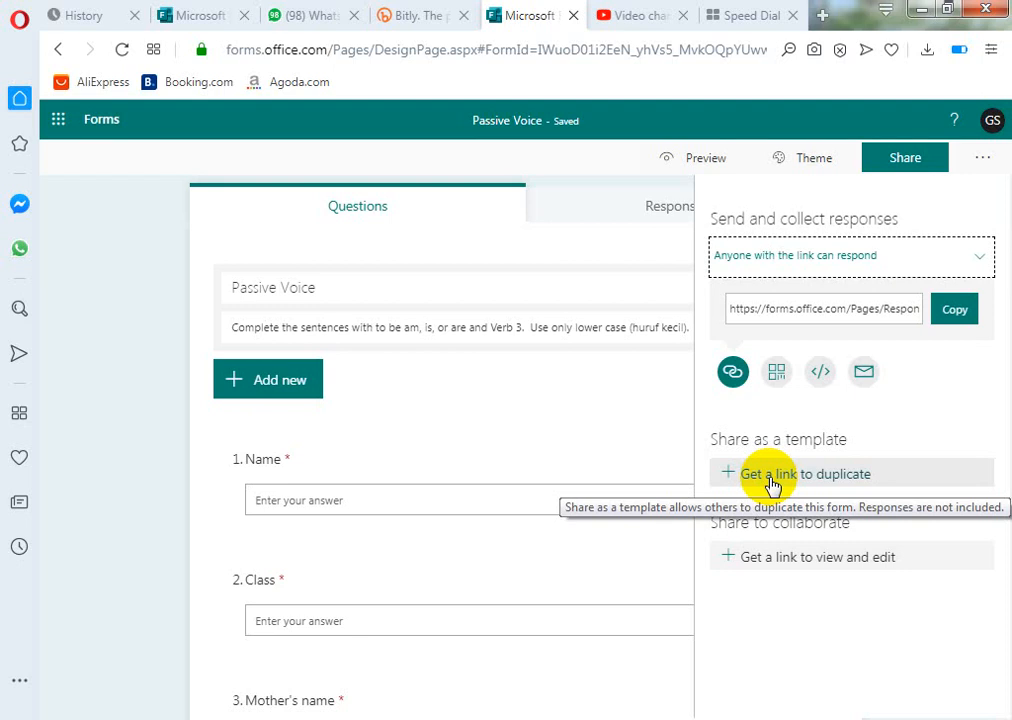
left_click(805, 484)
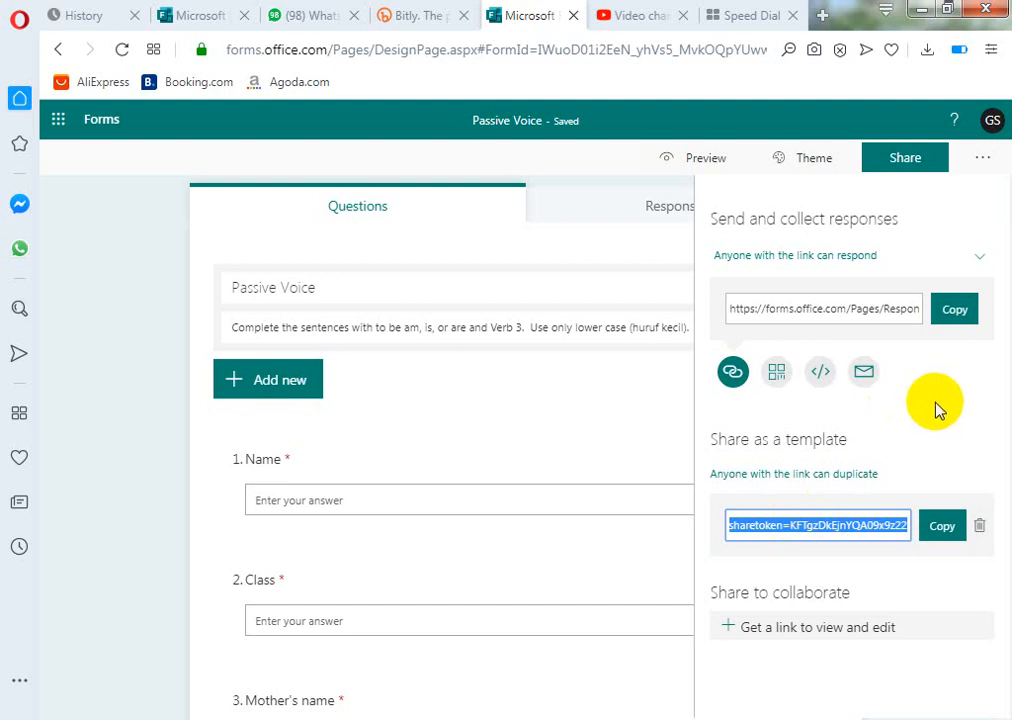
left_click(826, 264)
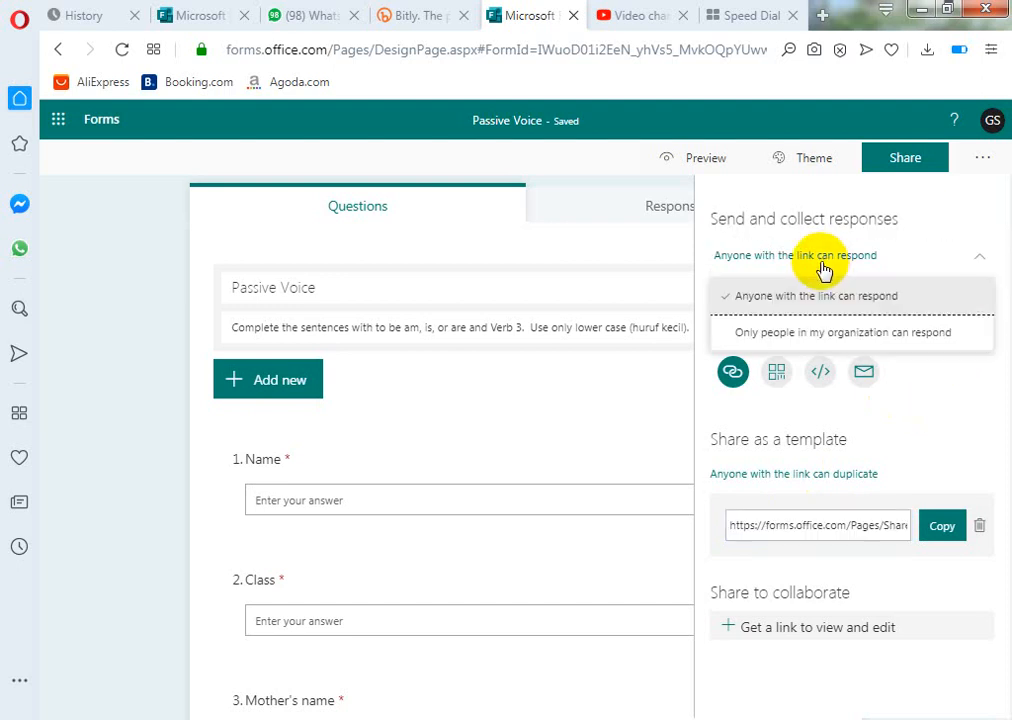
left_click(748, 298)
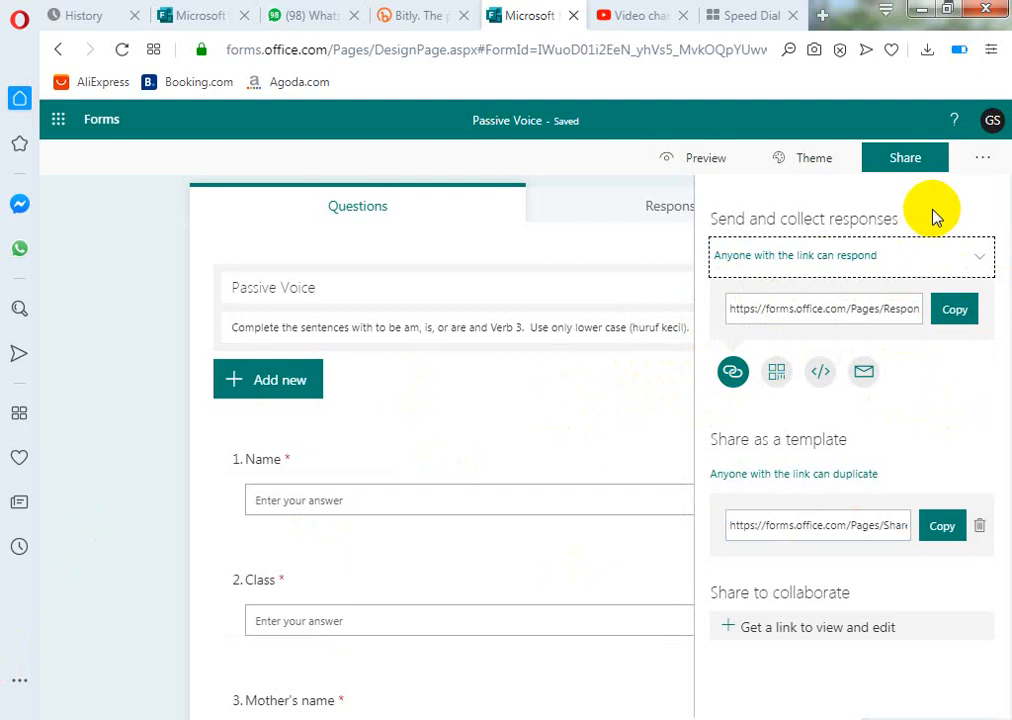
Step: Turn off showing results automatically in the form's quiz settings
left_click(986, 160)
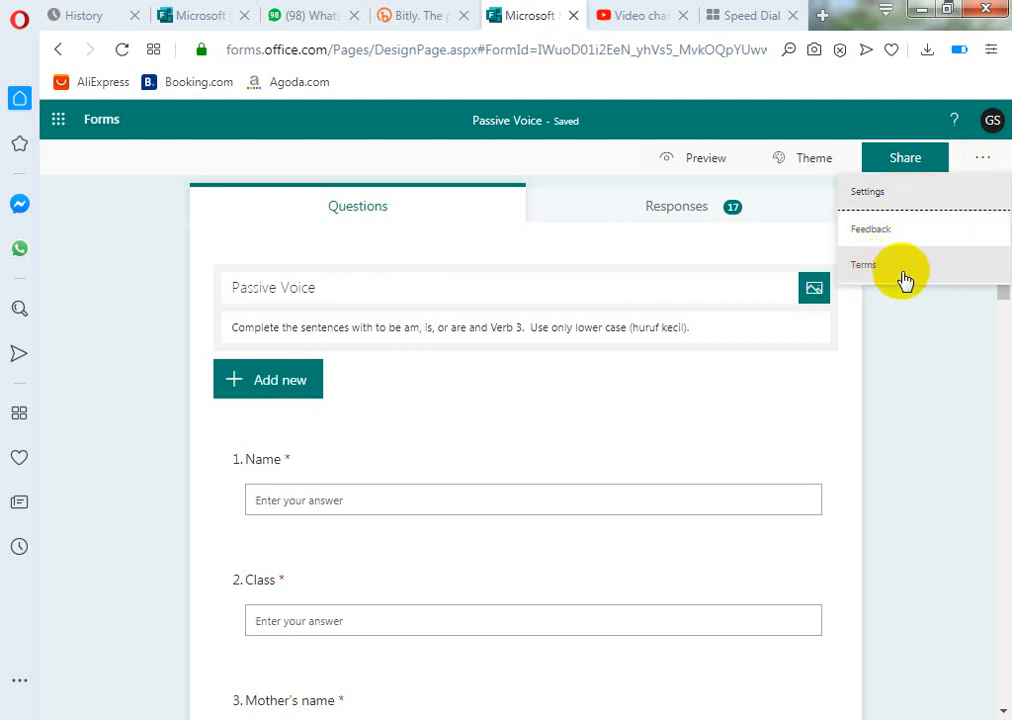
left_click(888, 197)
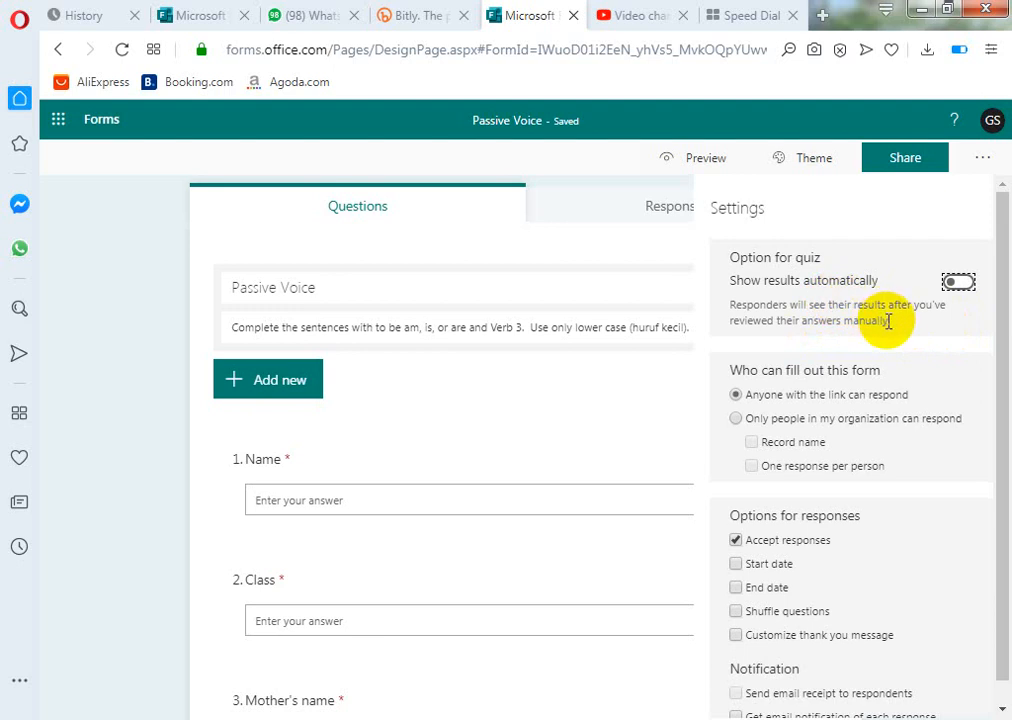
left_click(957, 283)
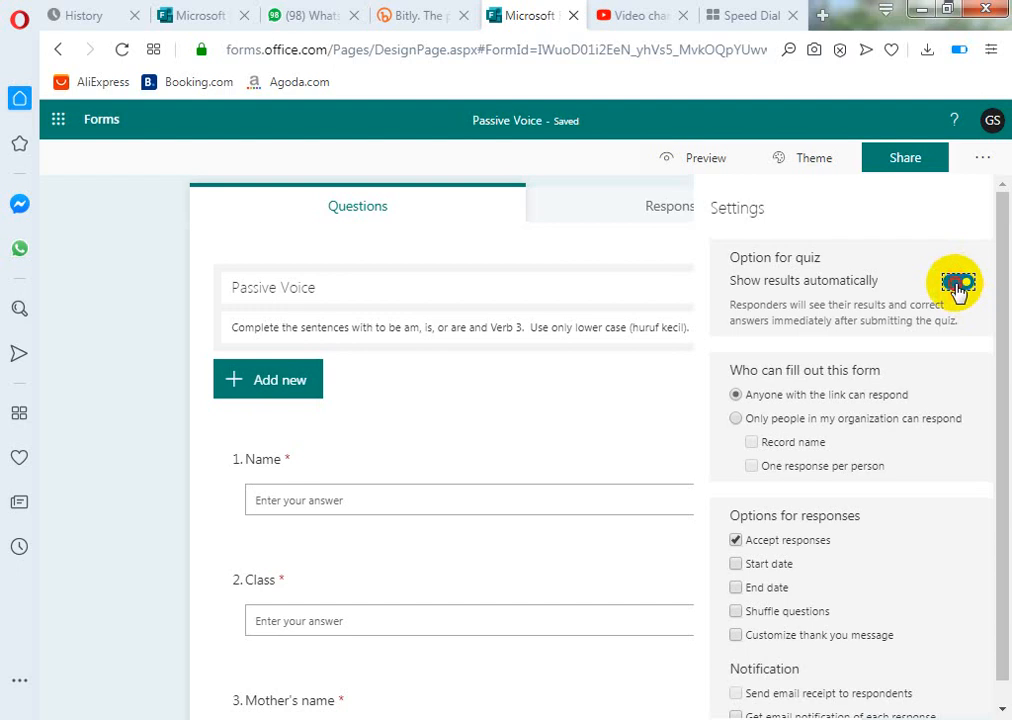
left_click(957, 284)
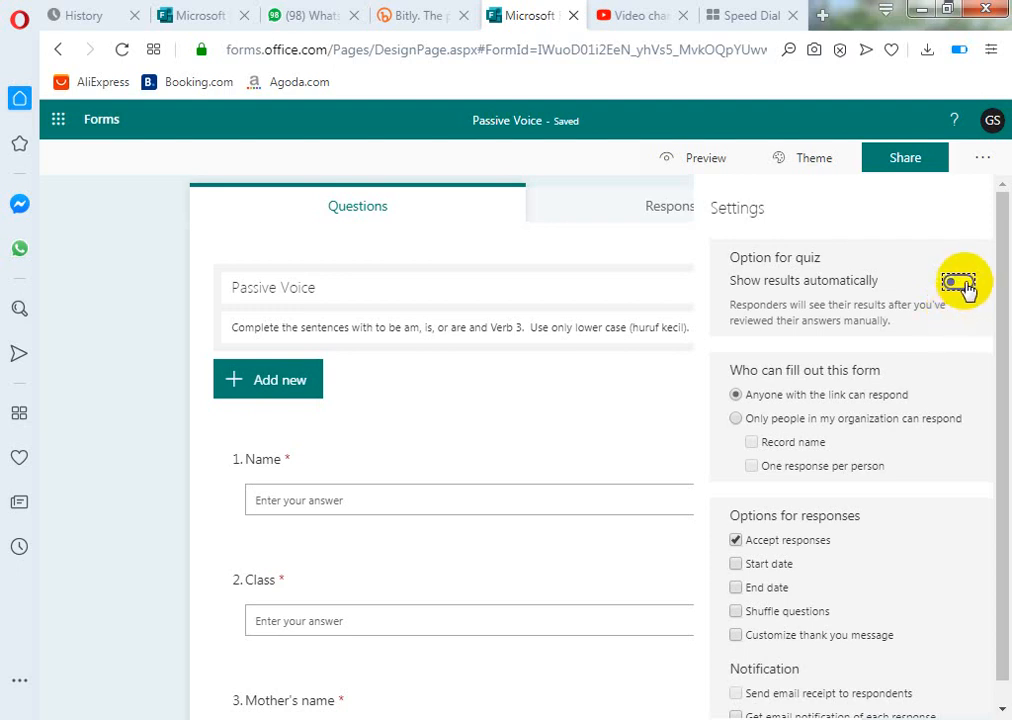
left_click(962, 285)
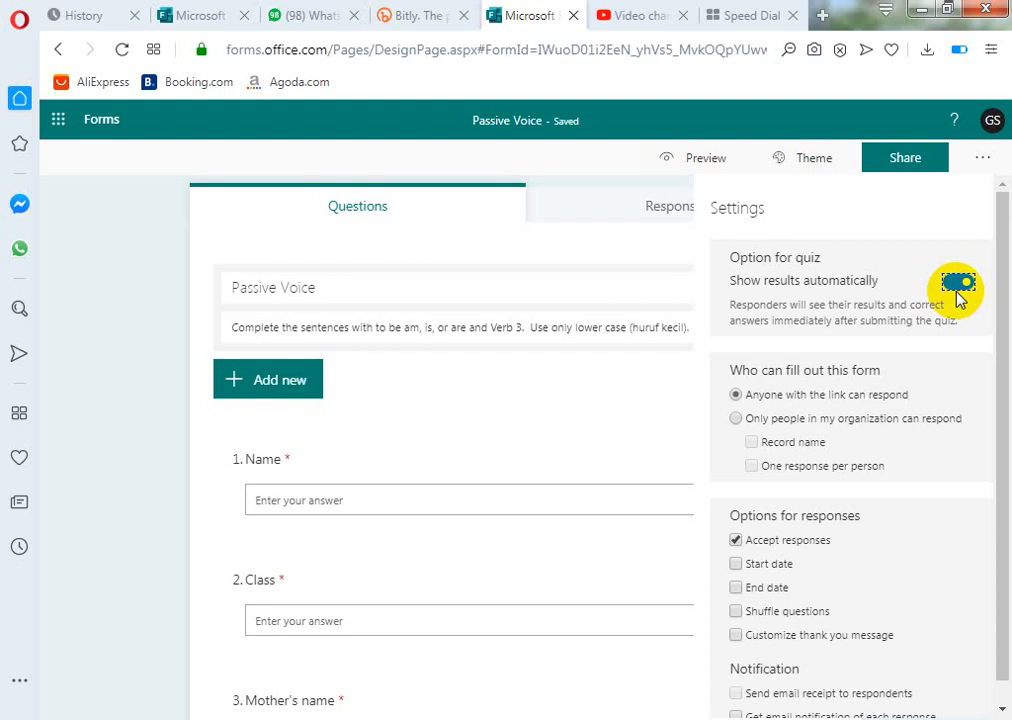
left_click(955, 283)
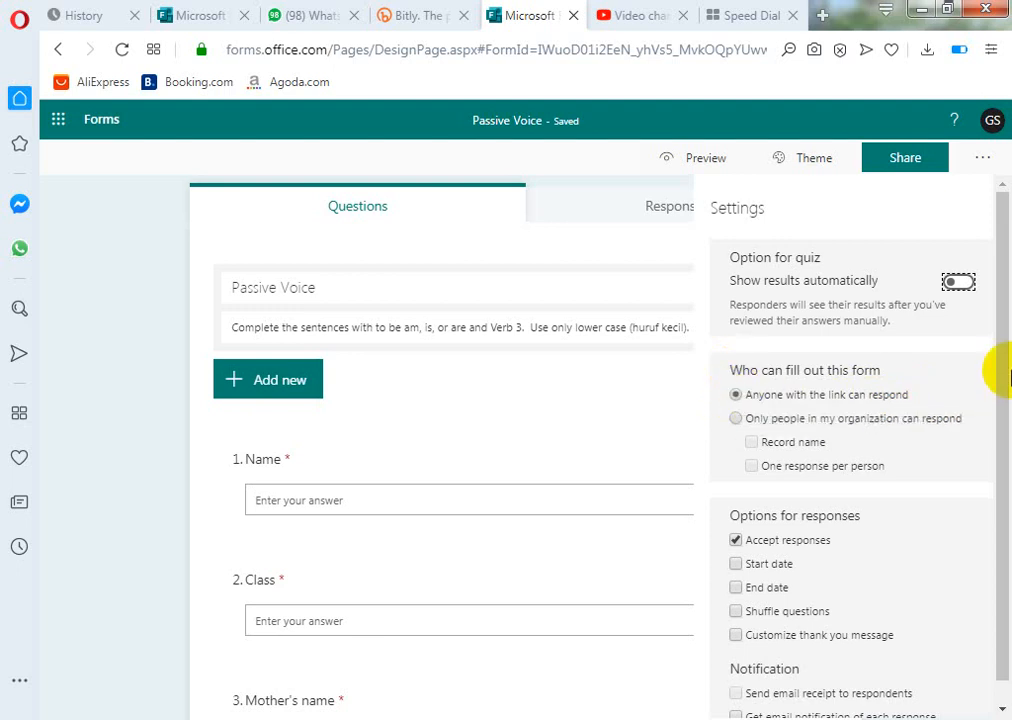
Step: Enable a response start date of 4/23/2020 3:00 PM and an end date of 4/23/2020 4:00 PM
scroll(1000, 390, "down", 15)
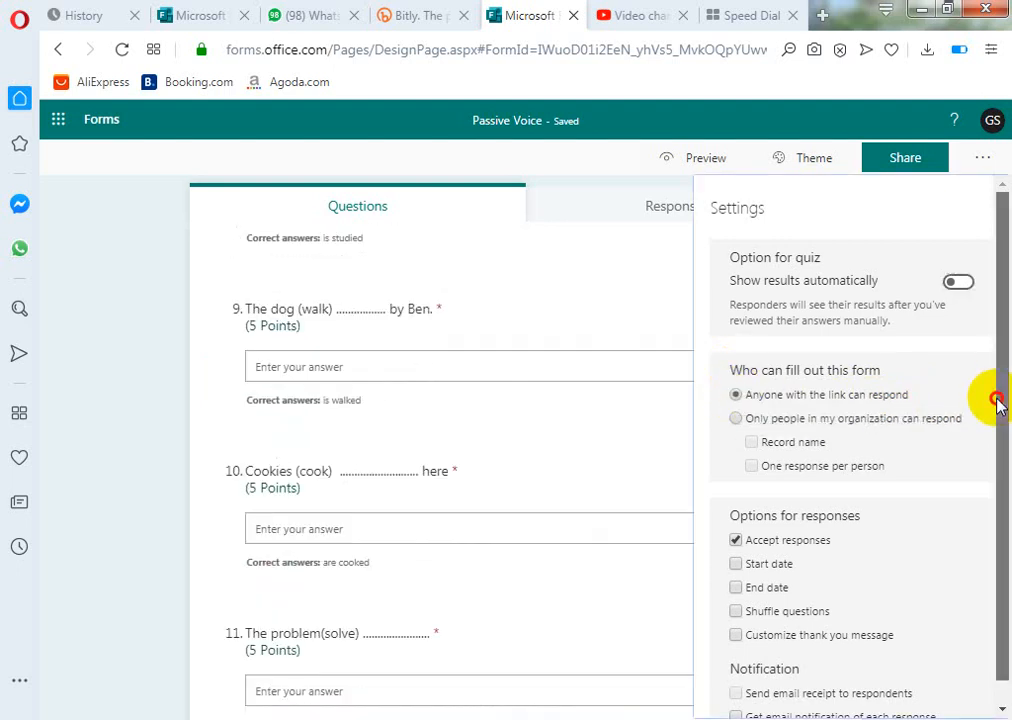
scroll(989, 410, "down", 2)
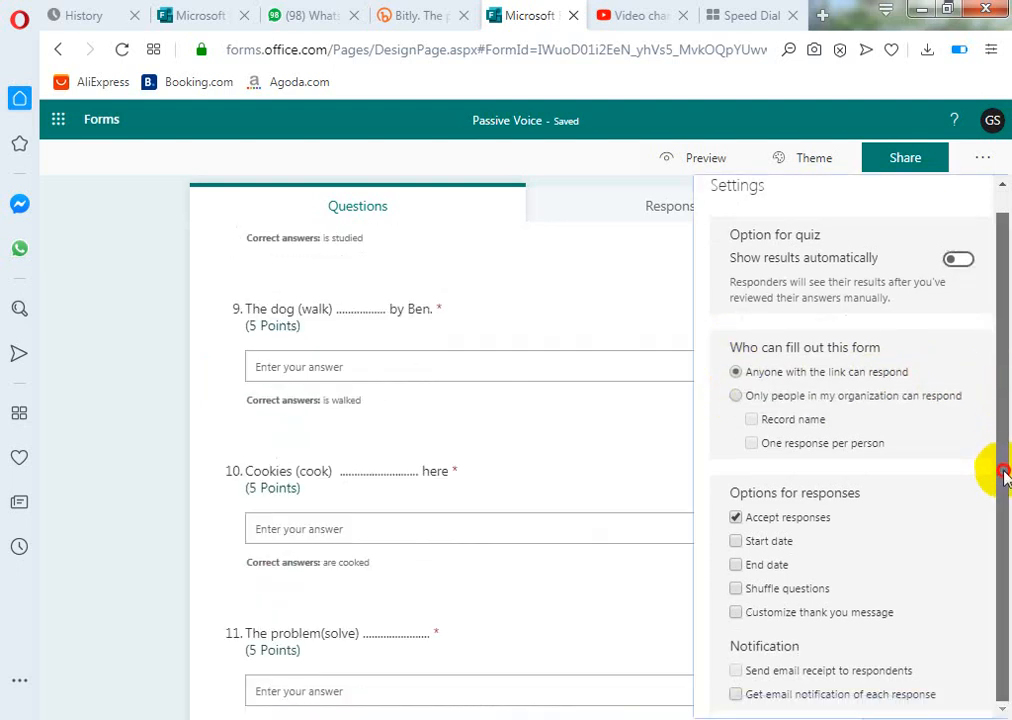
left_click(736, 542)
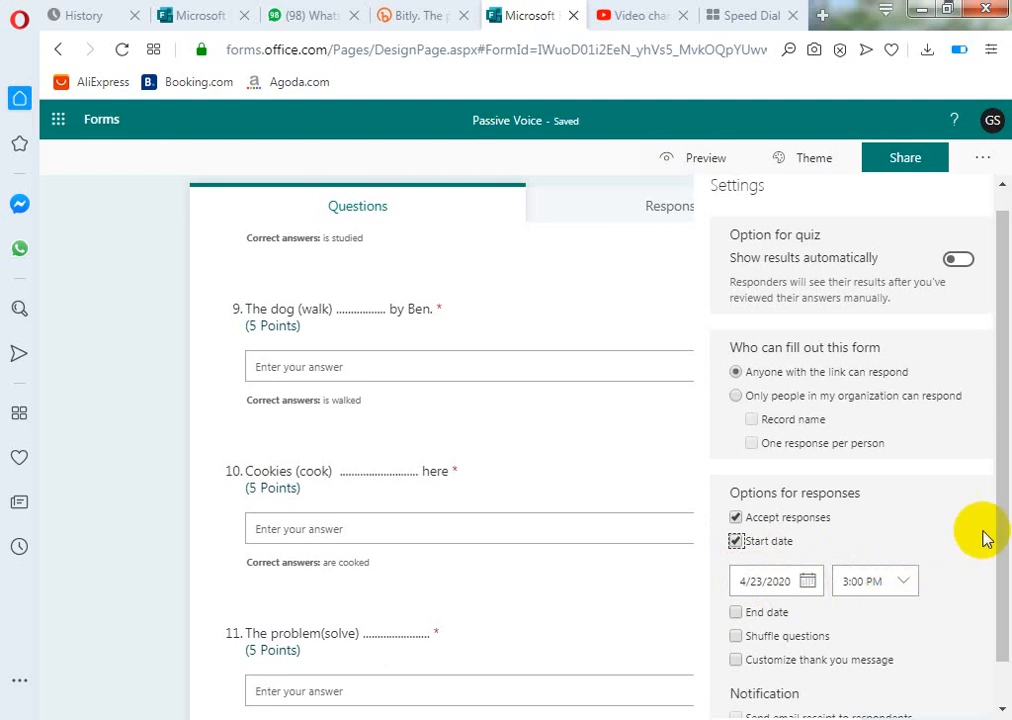
left_click_drag(996, 501, 992, 558)
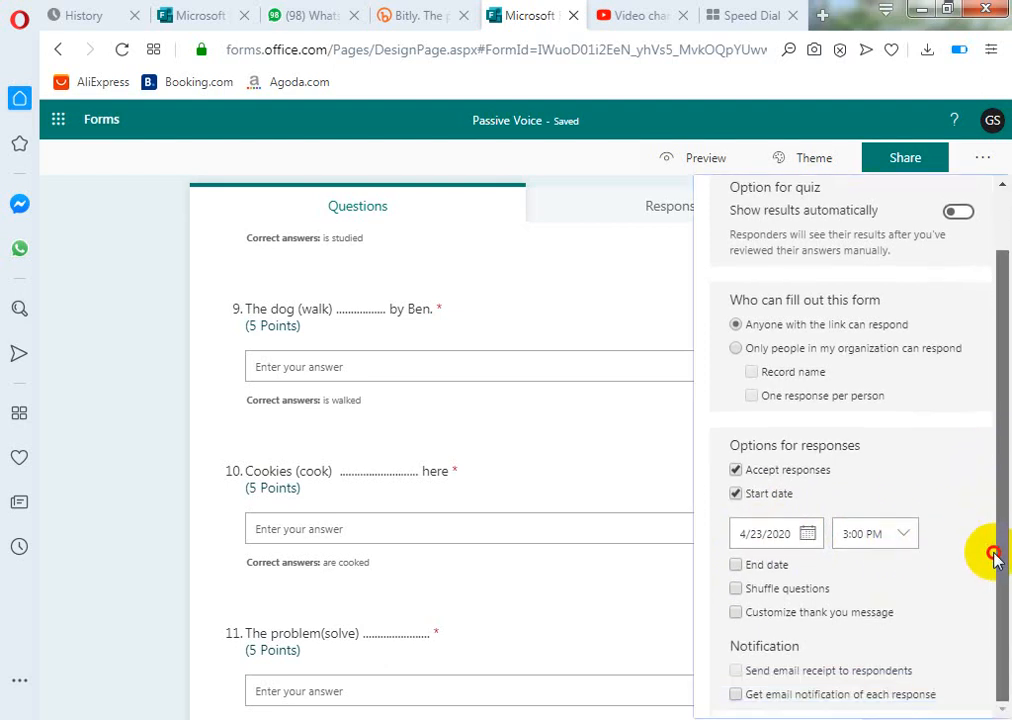
left_click(738, 570)
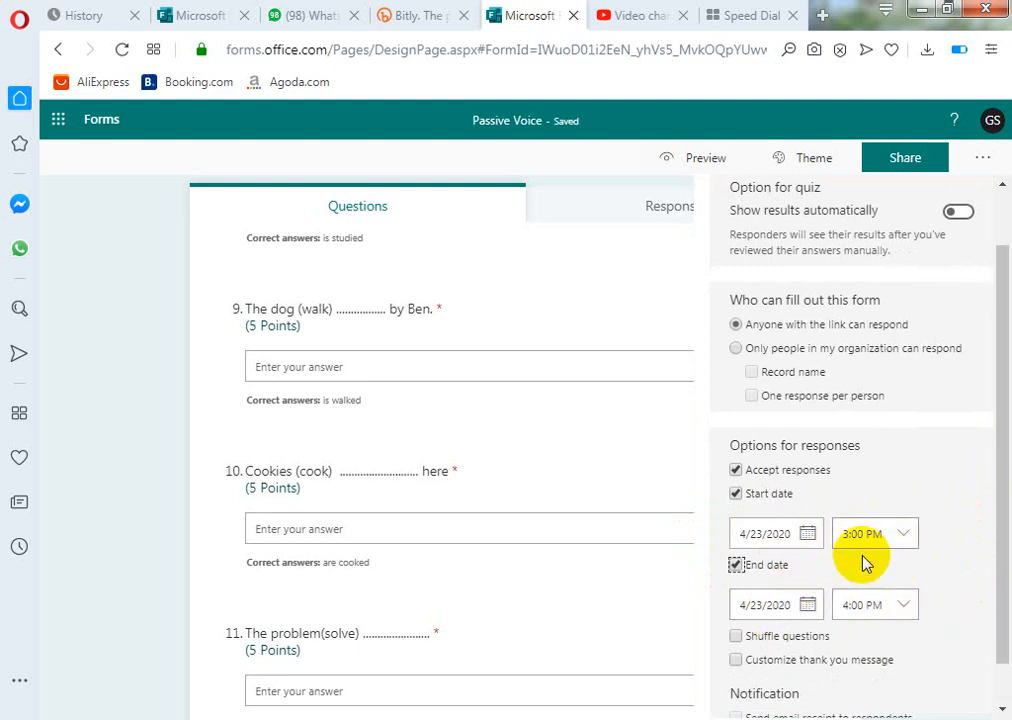
Step: Enable shuffling of the form's questions and dismiss the chat notification
left_click_drag(994, 592, 997, 636)
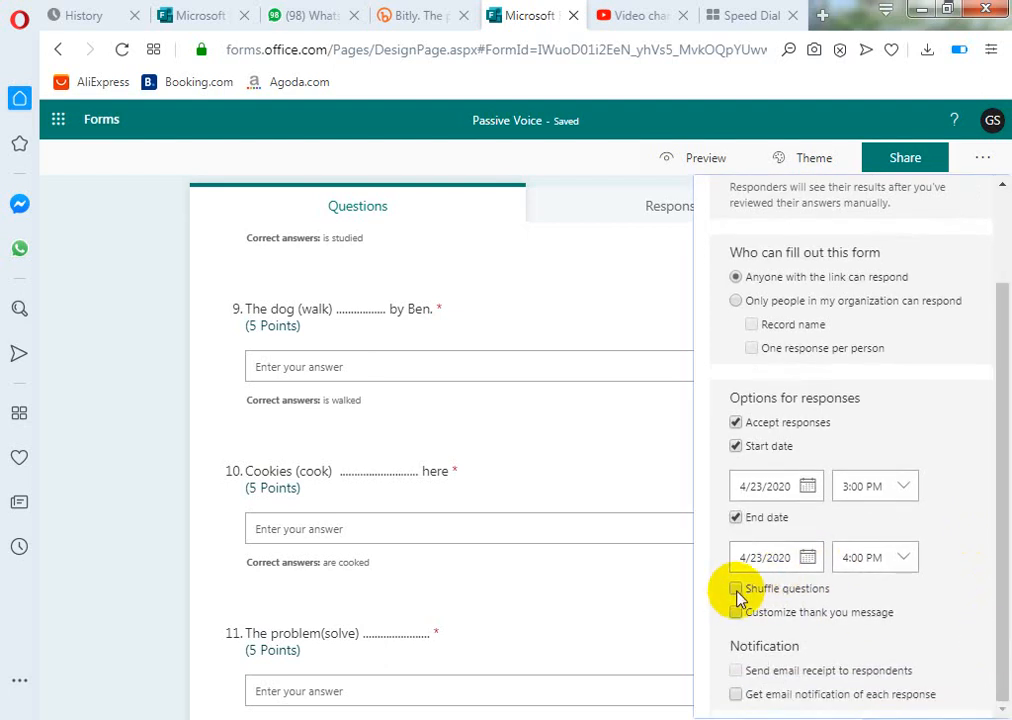
left_click(737, 592)
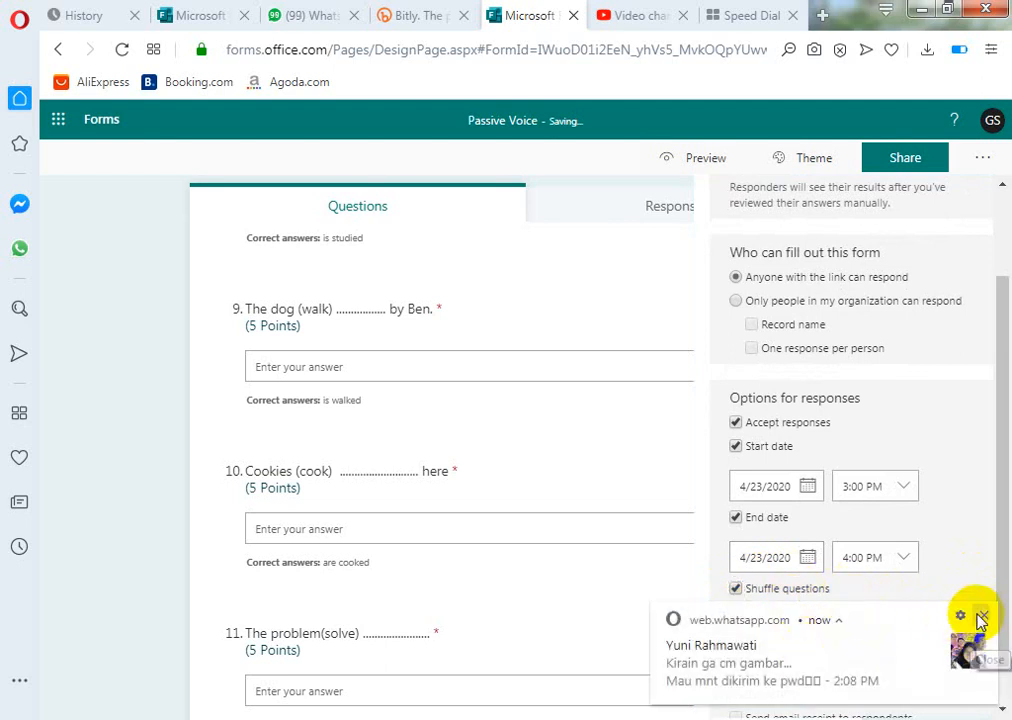
left_click(980, 617)
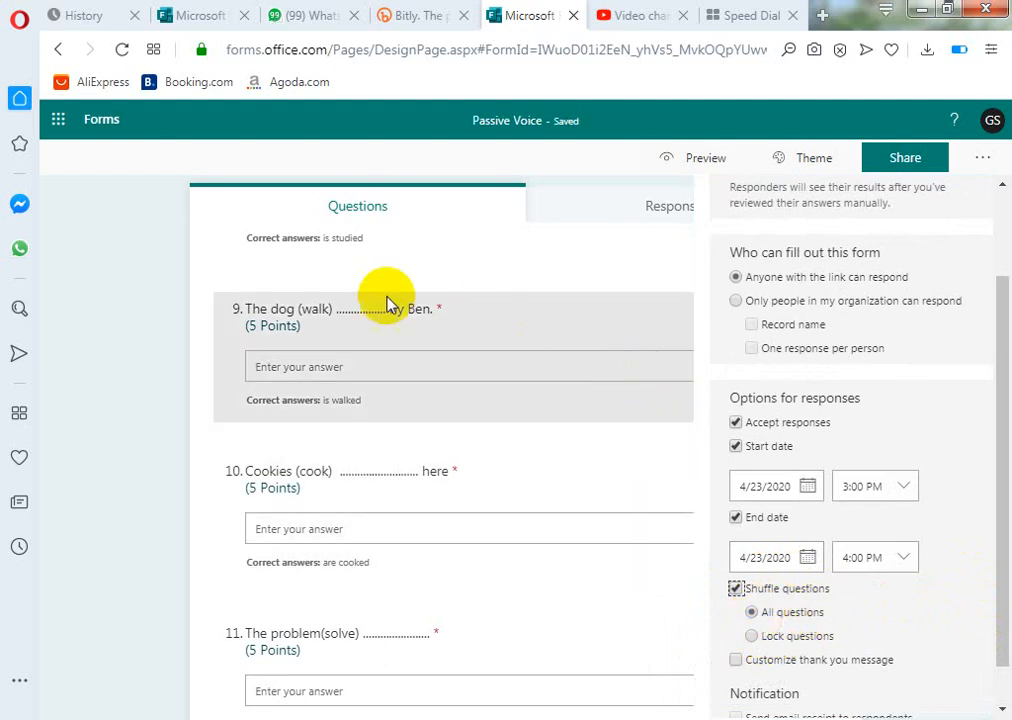
Step: Lock questions 1 to 3 so that the name, class and mother's name fields are excluded from shuffling
scroll(388, 305, "up", 15)
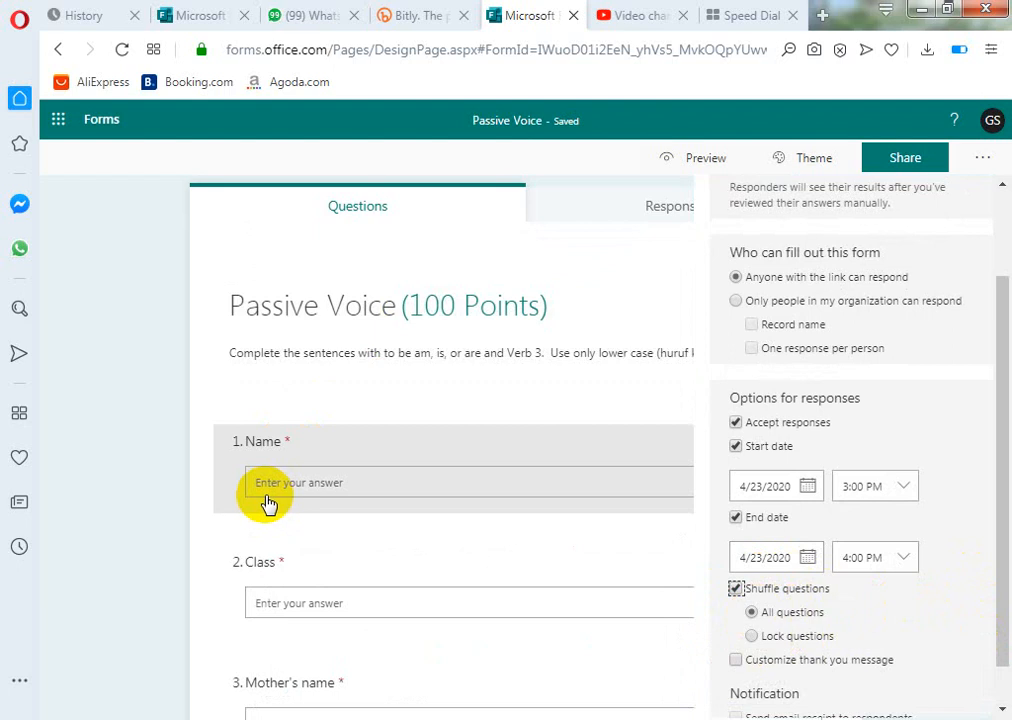
scroll(270, 503, "down", 2)
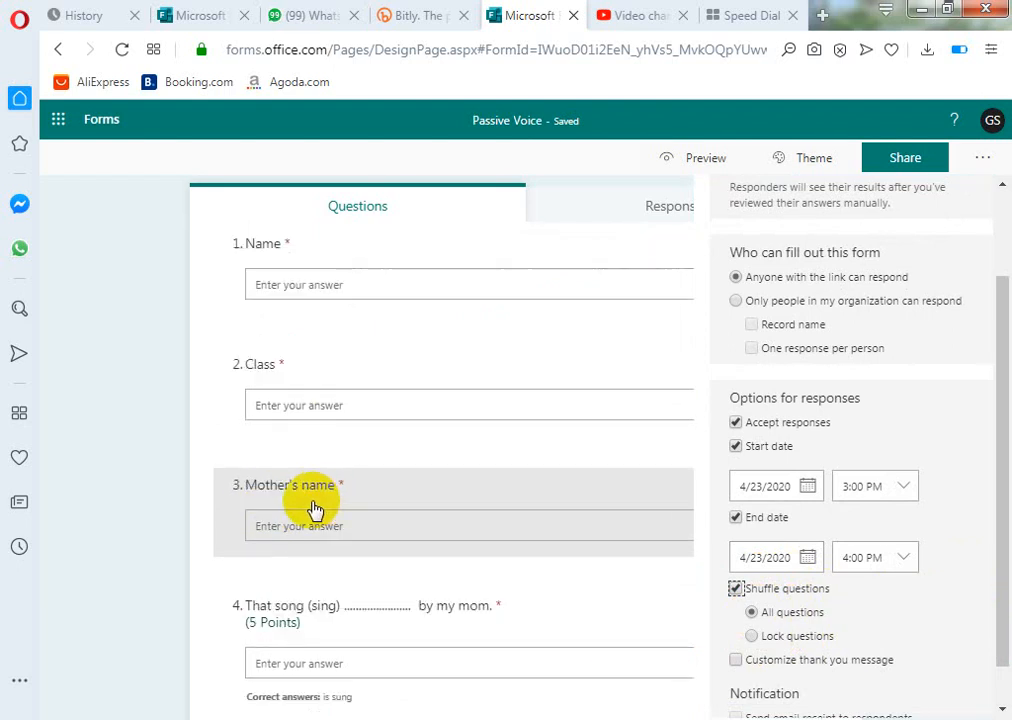
scroll(352, 440, "down", 2)
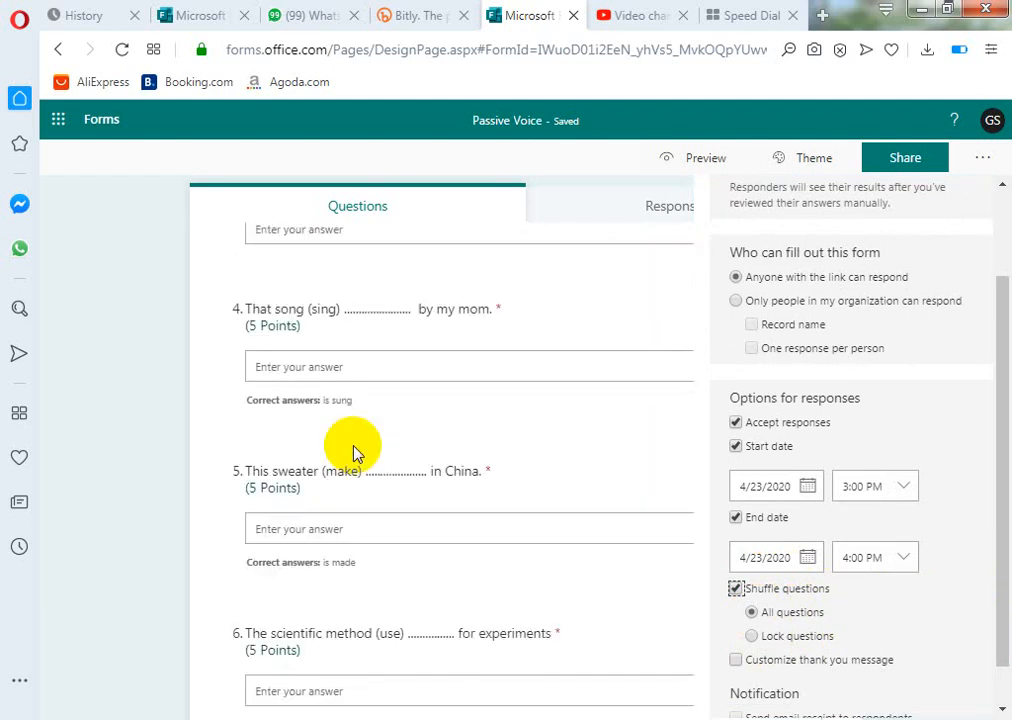
scroll(528, 487, "down", 1)
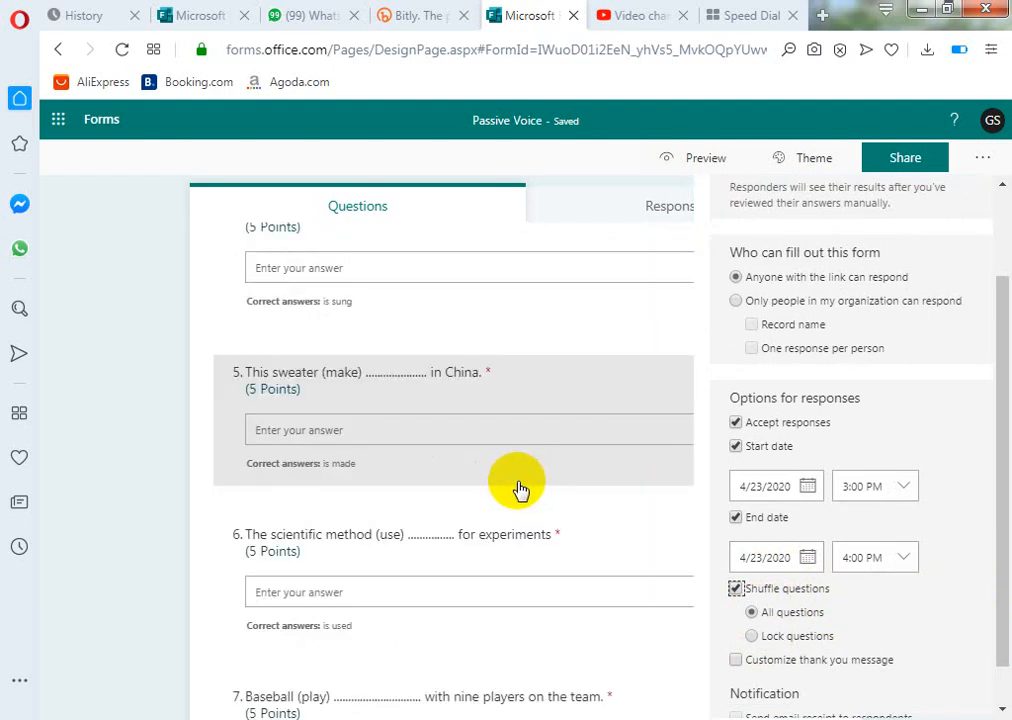
scroll(518, 488, "down", 1)
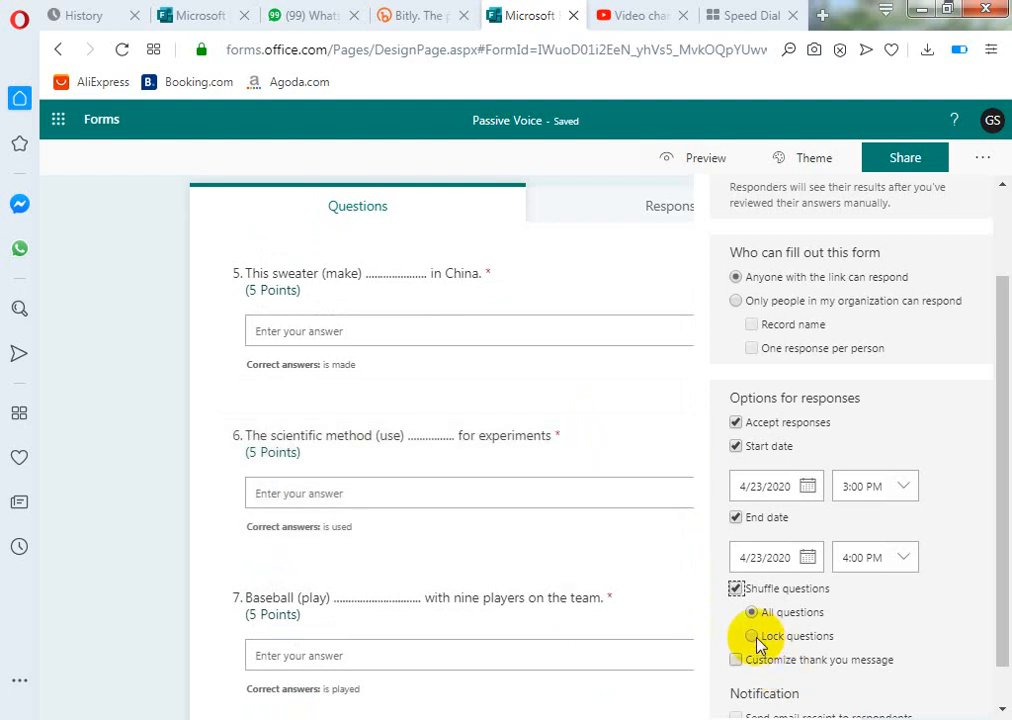
left_click(757, 645)
scroll(994, 599, "down", 1)
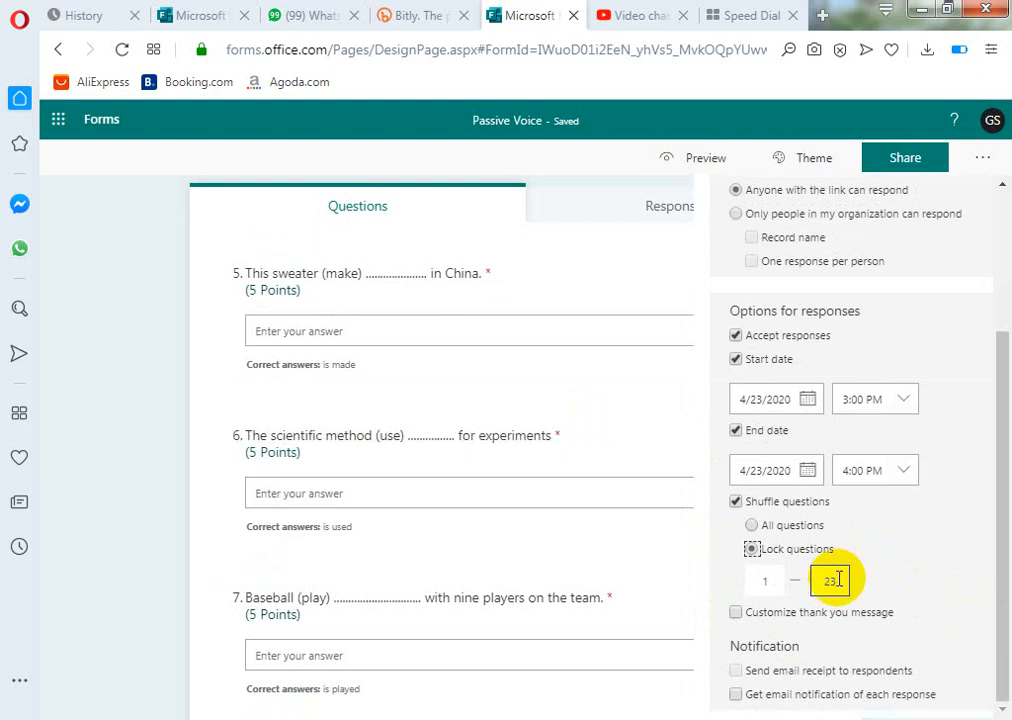
left_click_drag(835, 580, 802, 582)
type("3")
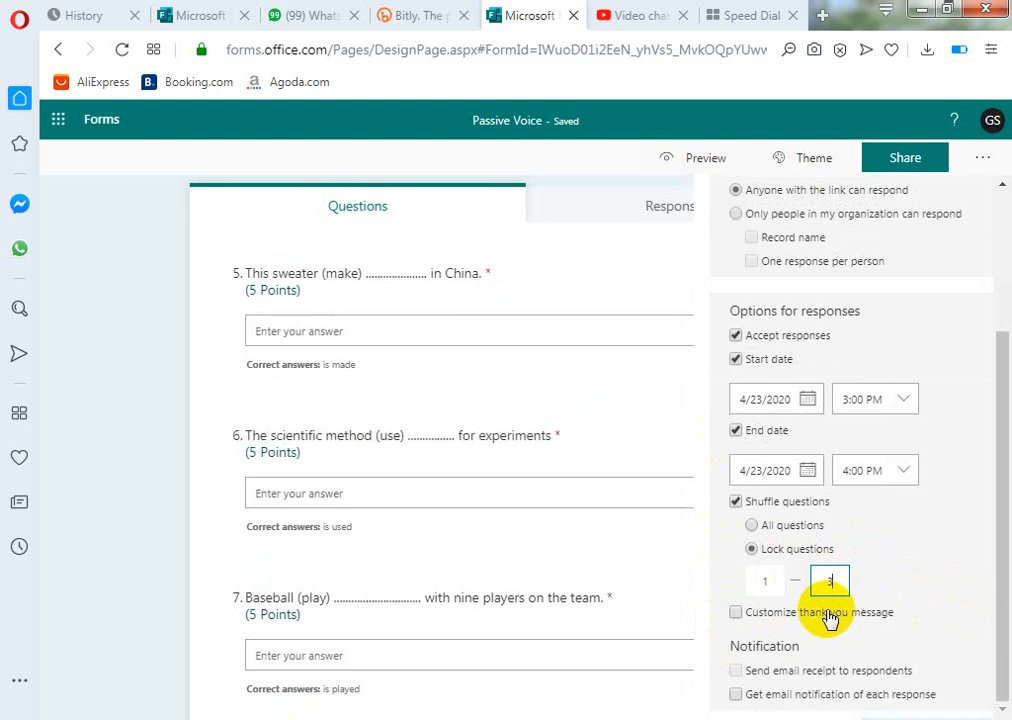
Step: Enable a custom thank you message reading "Your response was submitted. Thank you"
left_click(737, 620)
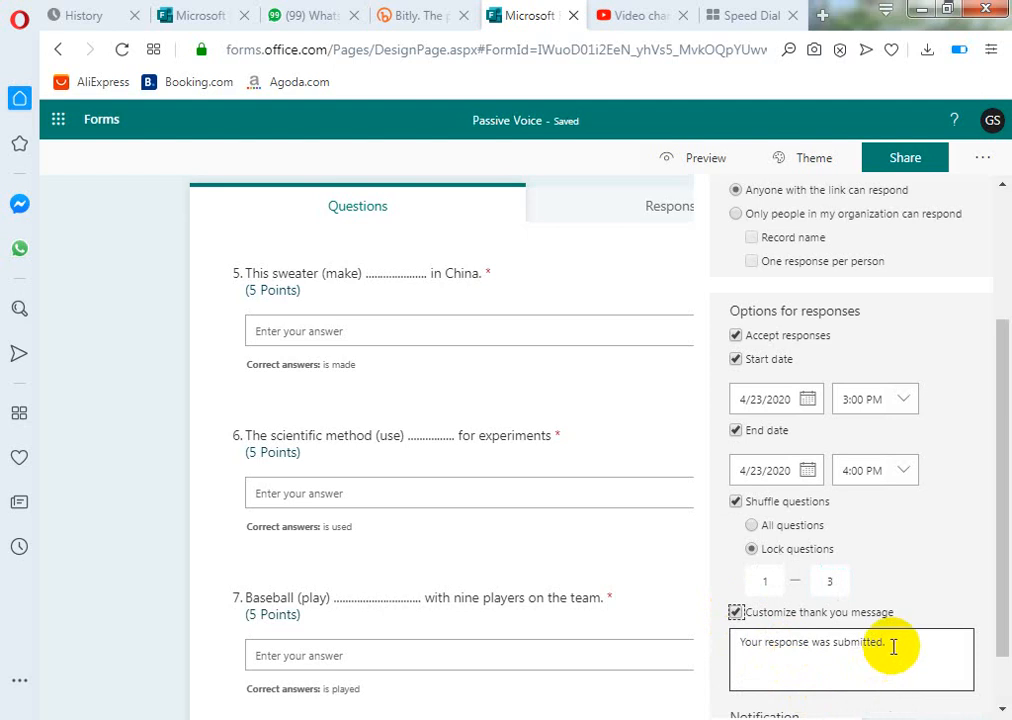
triple_click(897, 645)
left_click(898, 642)
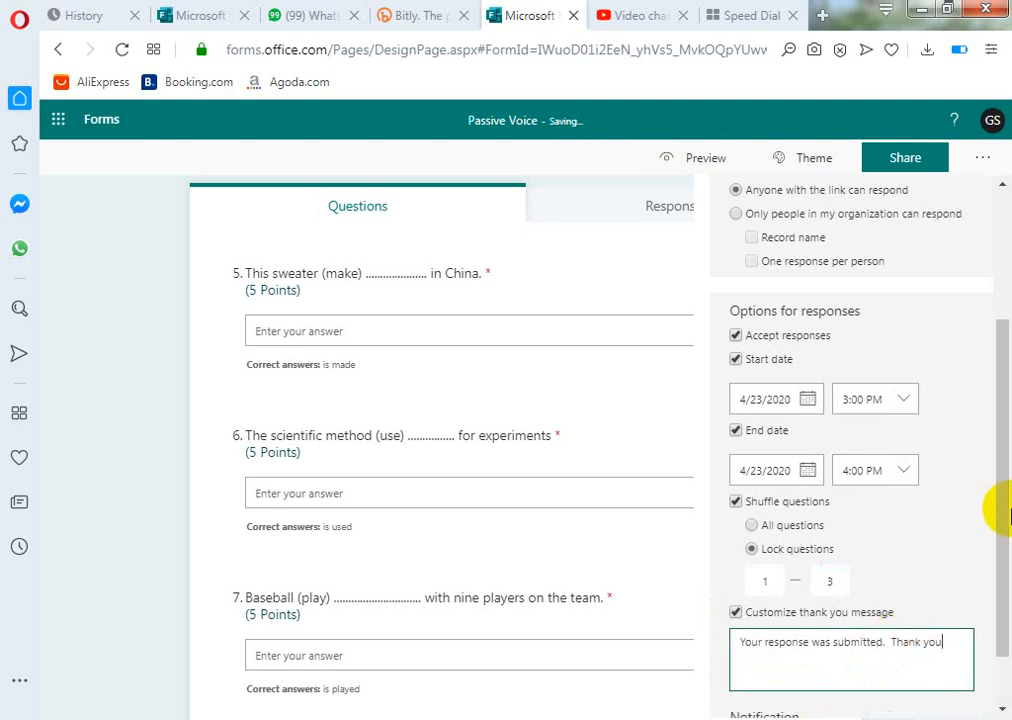
scroll(996, 573, "down", 15)
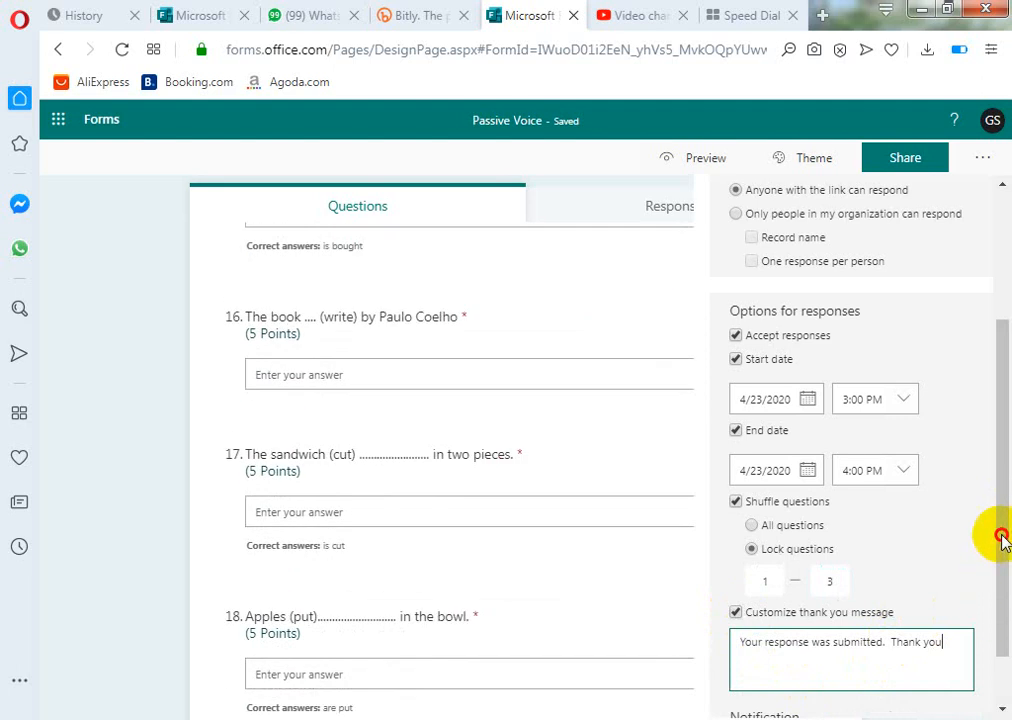
left_click_drag(1004, 449, 985, 512)
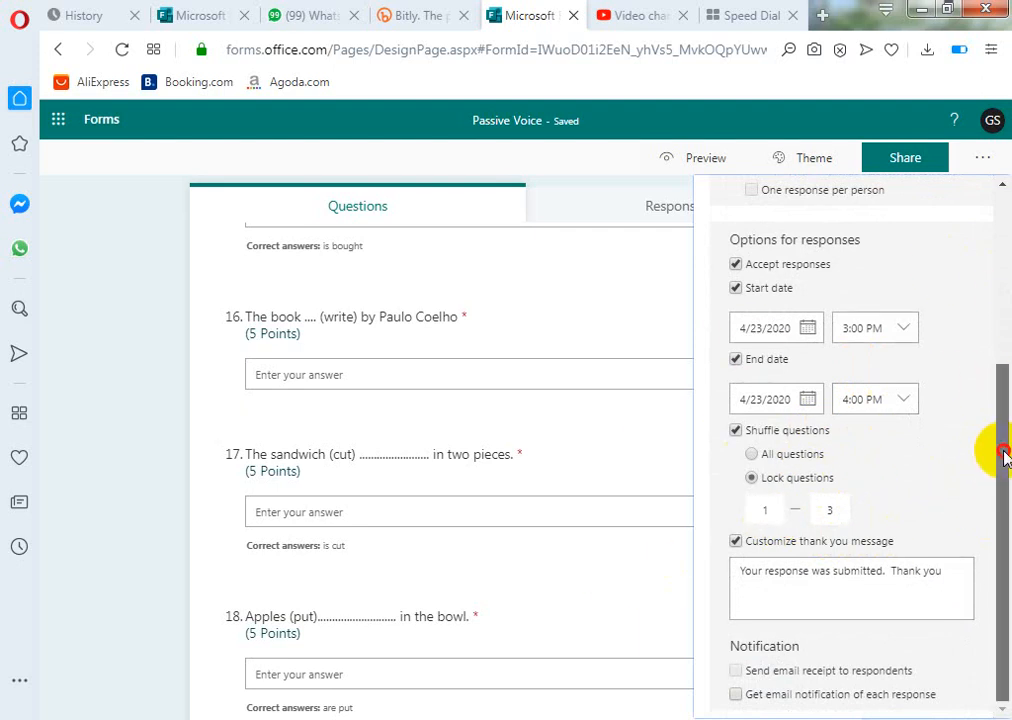
mouse_move(990, 452)
left_mouse_down()
mouse_move(990, 429)
mouse_move(990, 463)
mouse_move(1005, 457)
left_mouse_up()
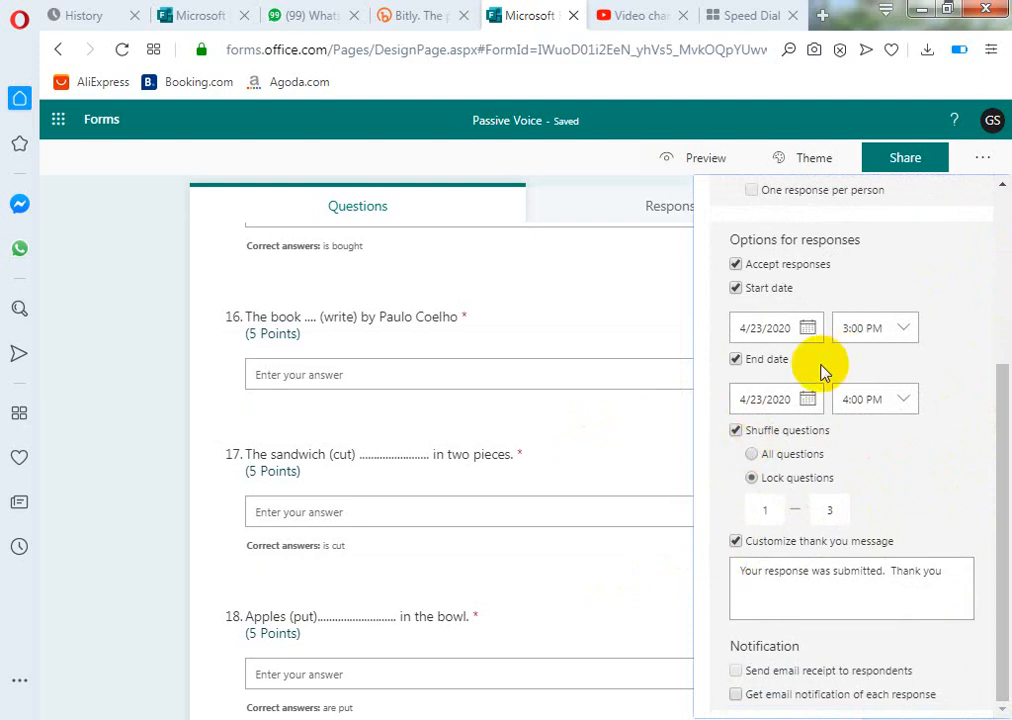
Step: Disable the start date and end date restrictions on responses
left_click(736, 289)
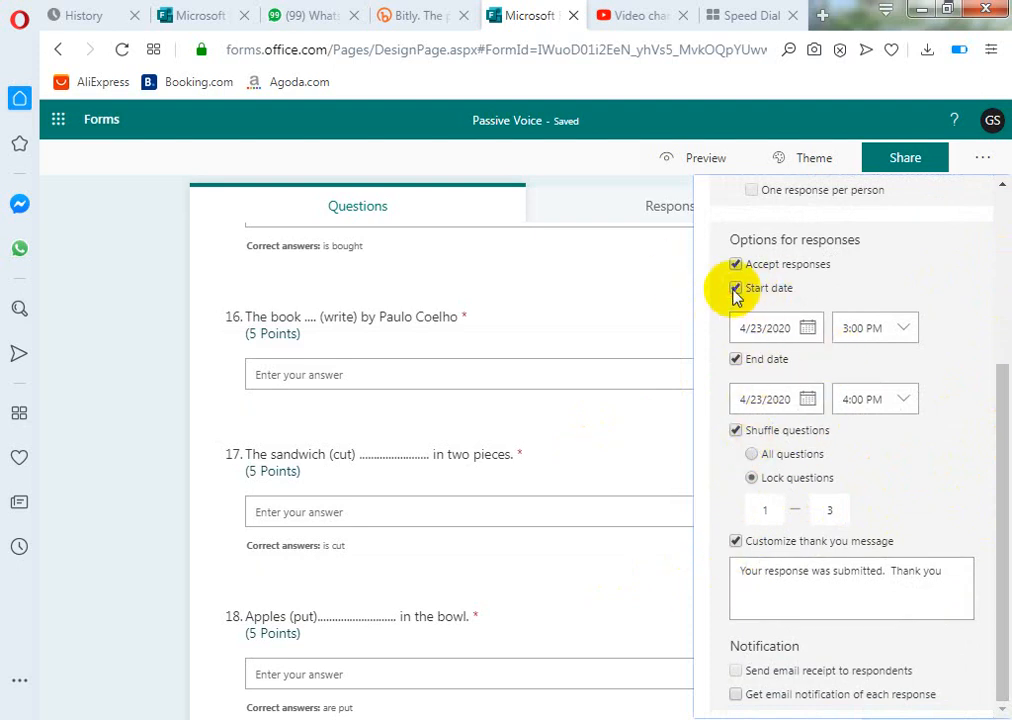
left_click(738, 360)
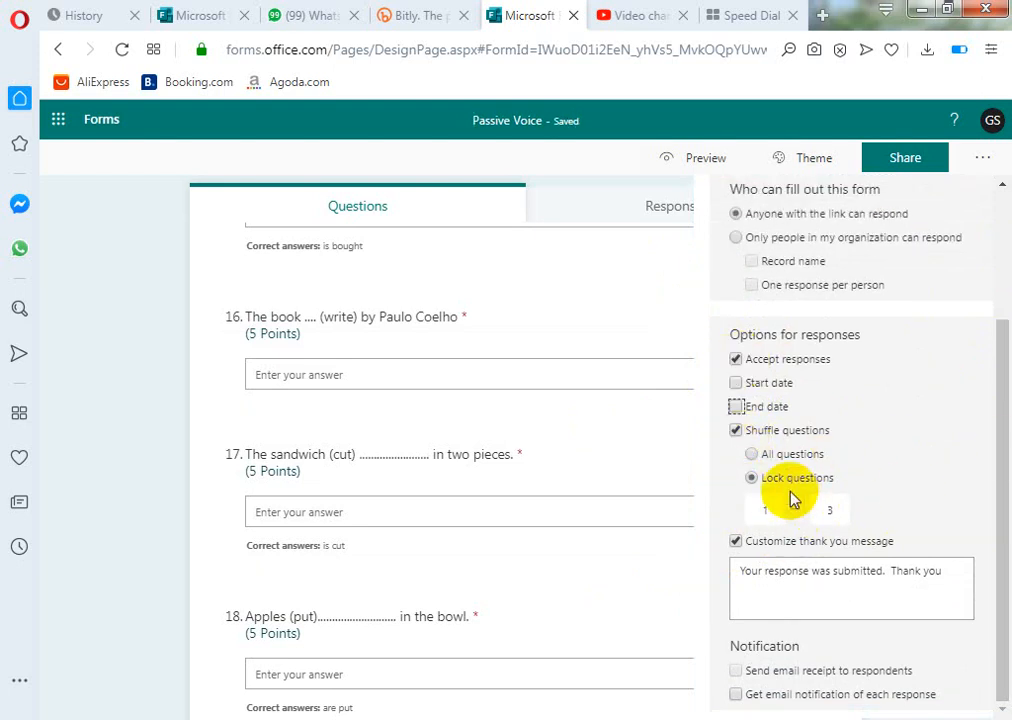
left_click(999, 476)
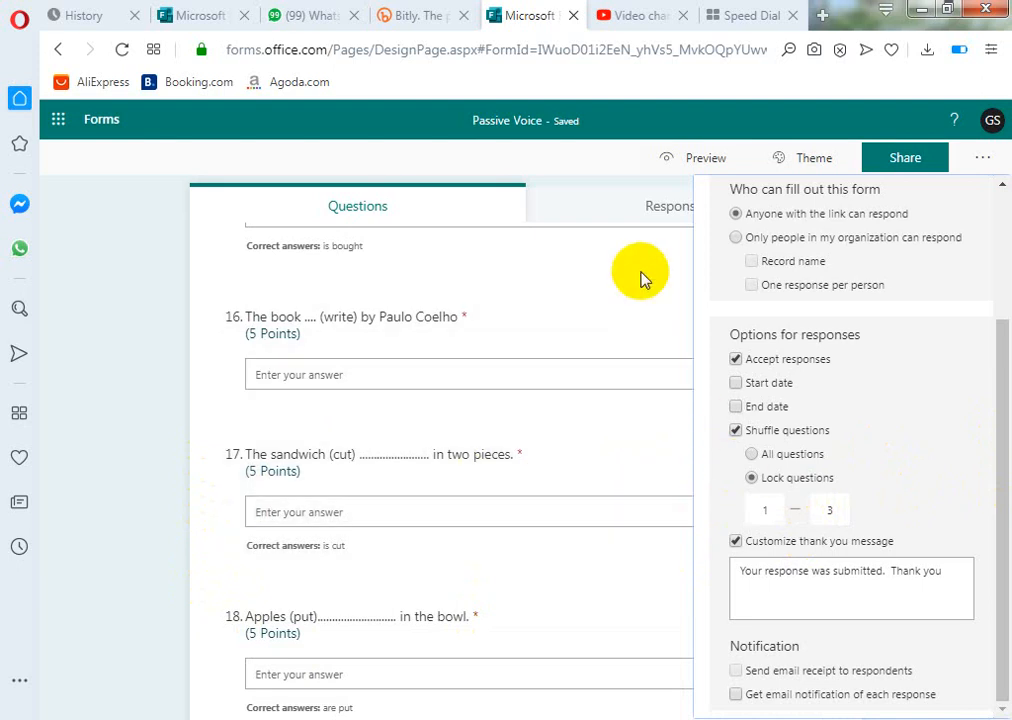
Step: Close the Passive Voice form's settings, return to the forms list and open the quiz "Where can you probably find the Notices?"
left_click(639, 280)
scroll(762, 455, "down", 2)
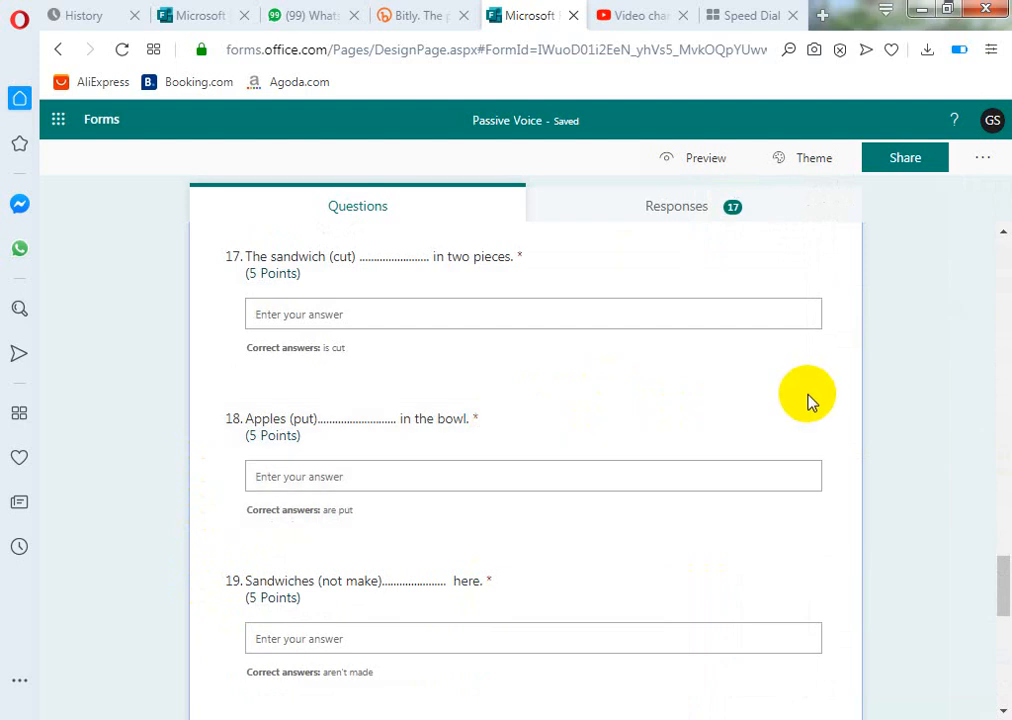
scroll(809, 400, "up", 15)
scroll(783, 437, "up", 10)
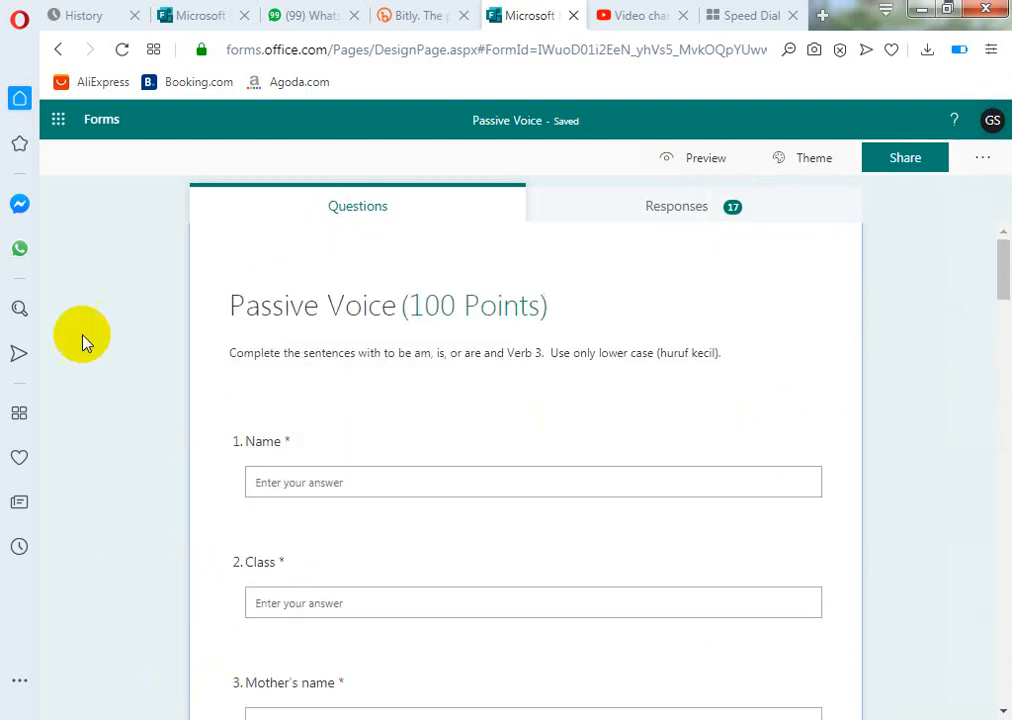
left_click(95, 123)
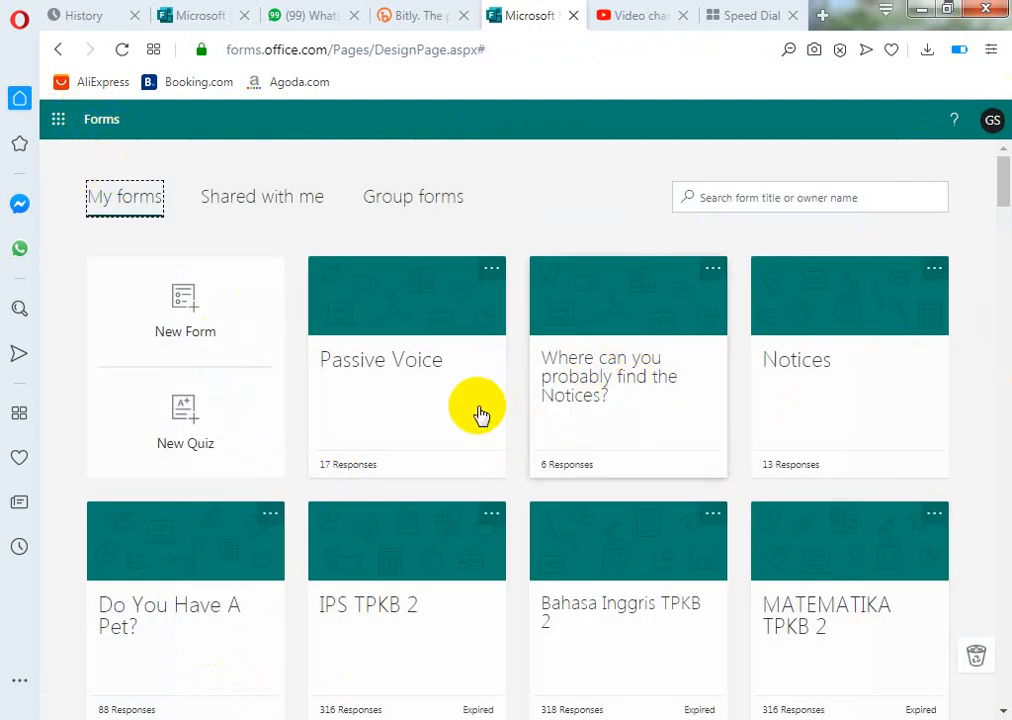
double_click(626, 370)
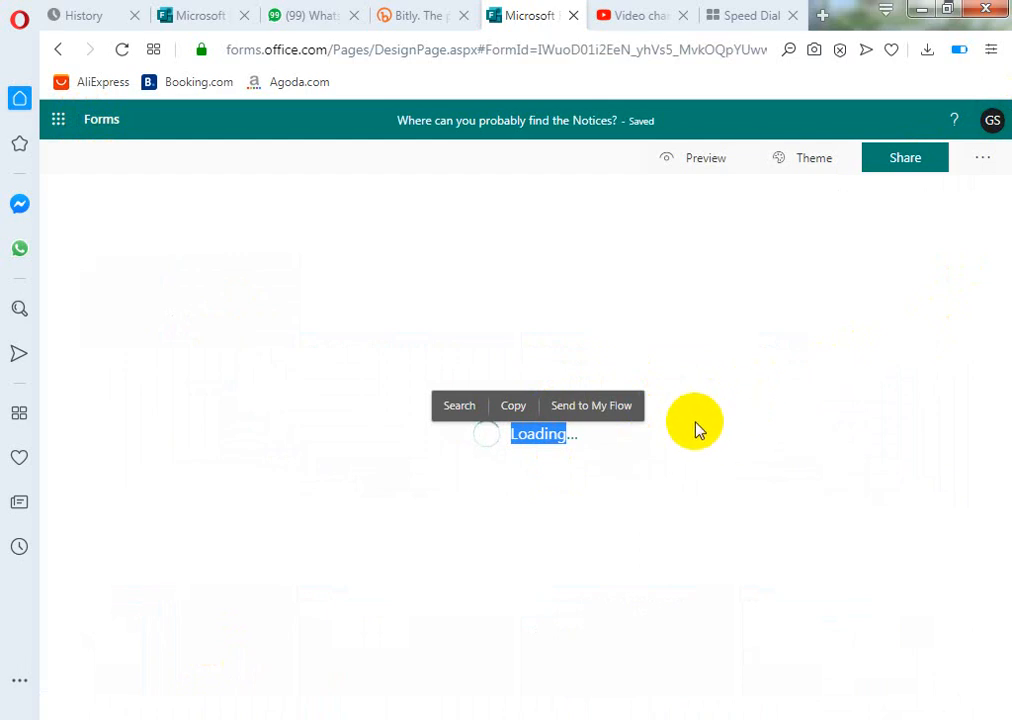
Step: Enable Shuffle options for question 4, the restroom notice asking "Where do we mostly find the text?", and check that it is applied
scroll(748, 454, "down", 9)
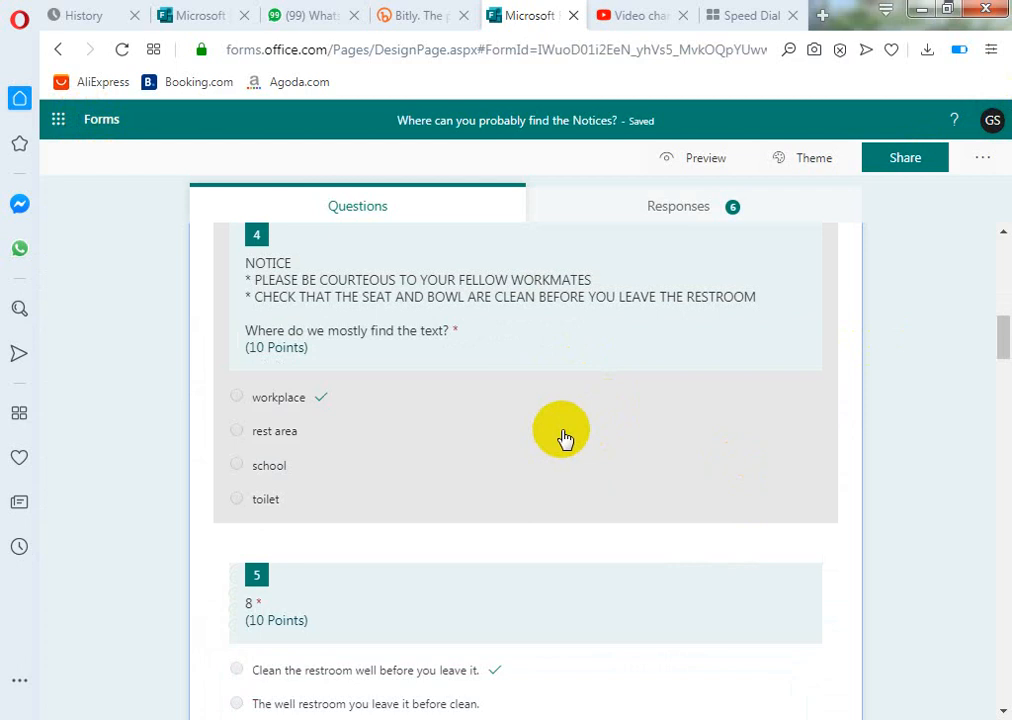
scroll(563, 438, "up", 1)
scroll(563, 438, "down", 3)
scroll(563, 438, "up", 3)
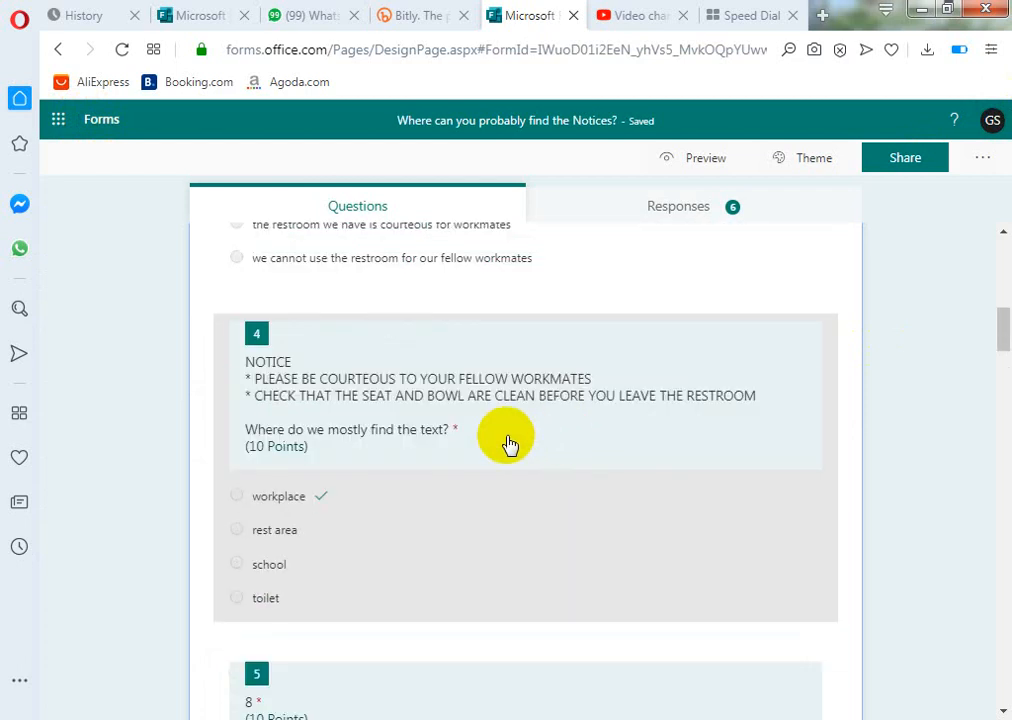
scroll(434, 492, "down", 1)
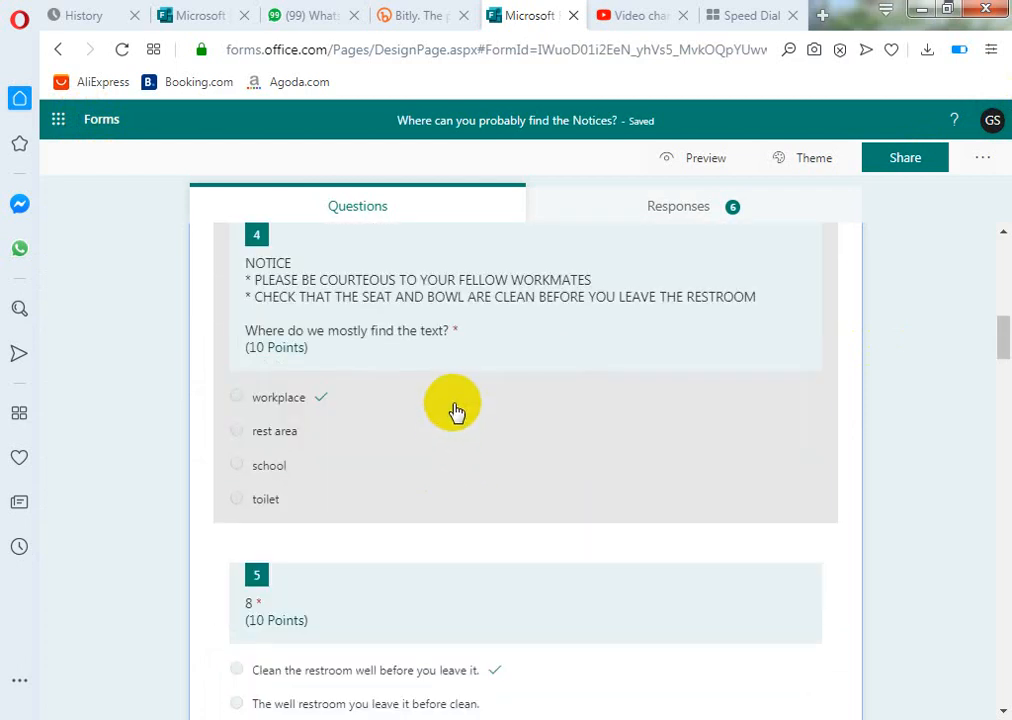
left_click(455, 411)
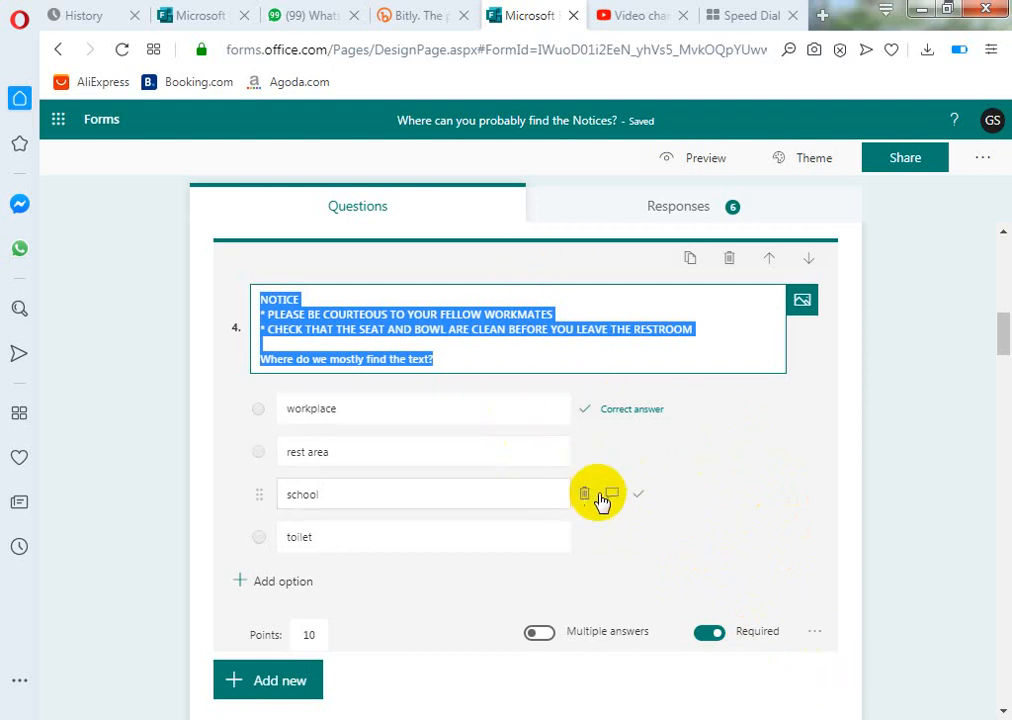
left_click(811, 638)
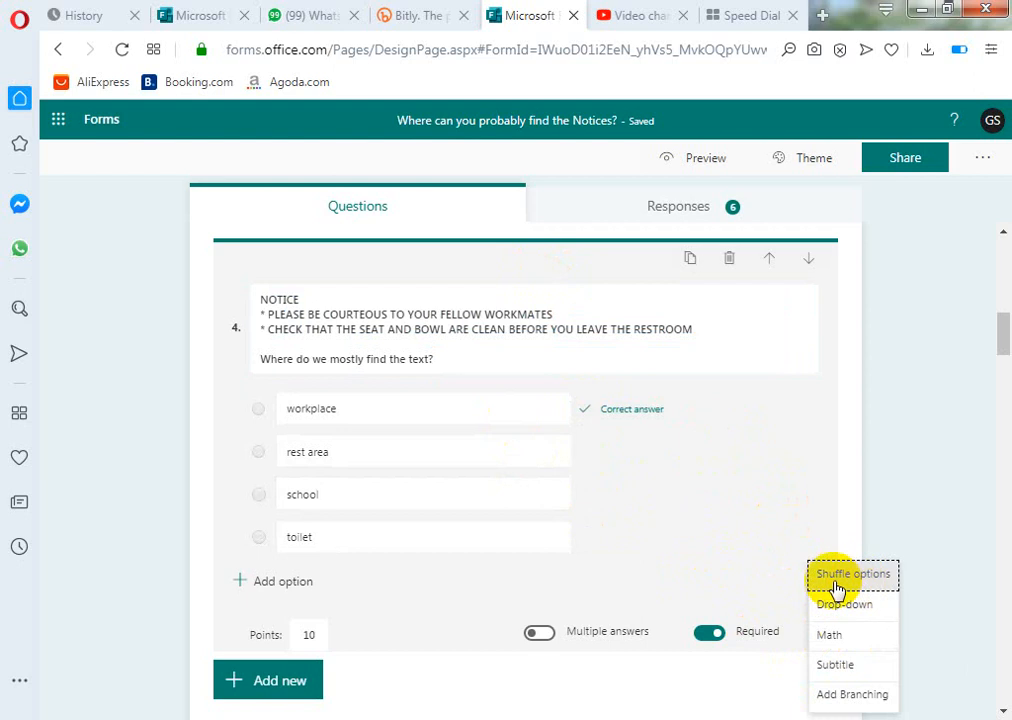
left_click(836, 588)
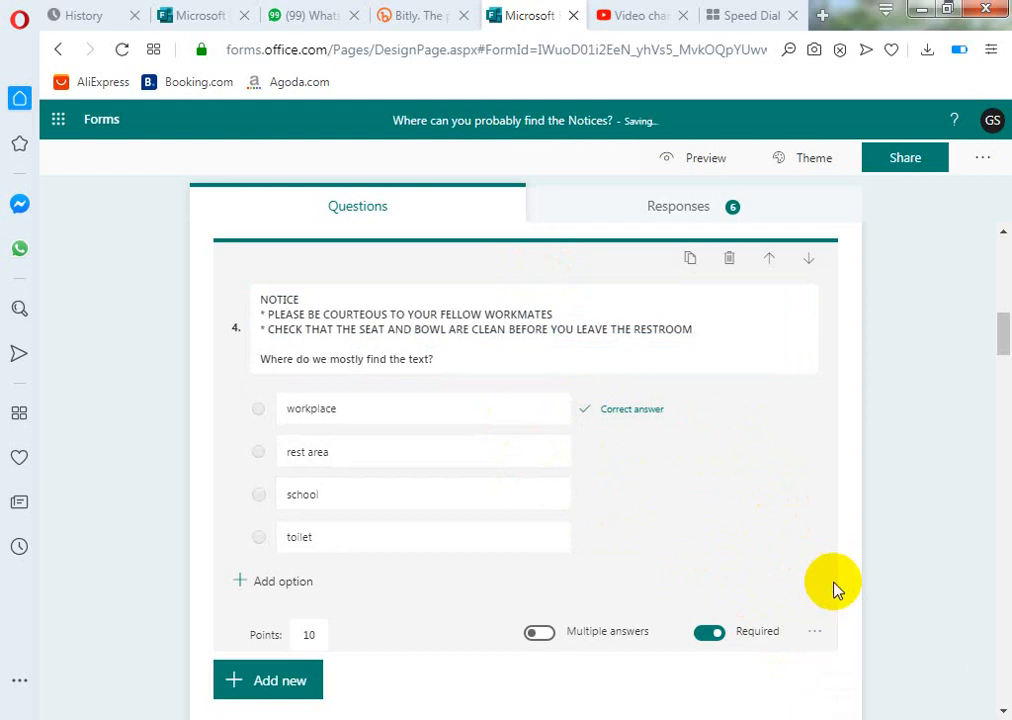
left_click(808, 633)
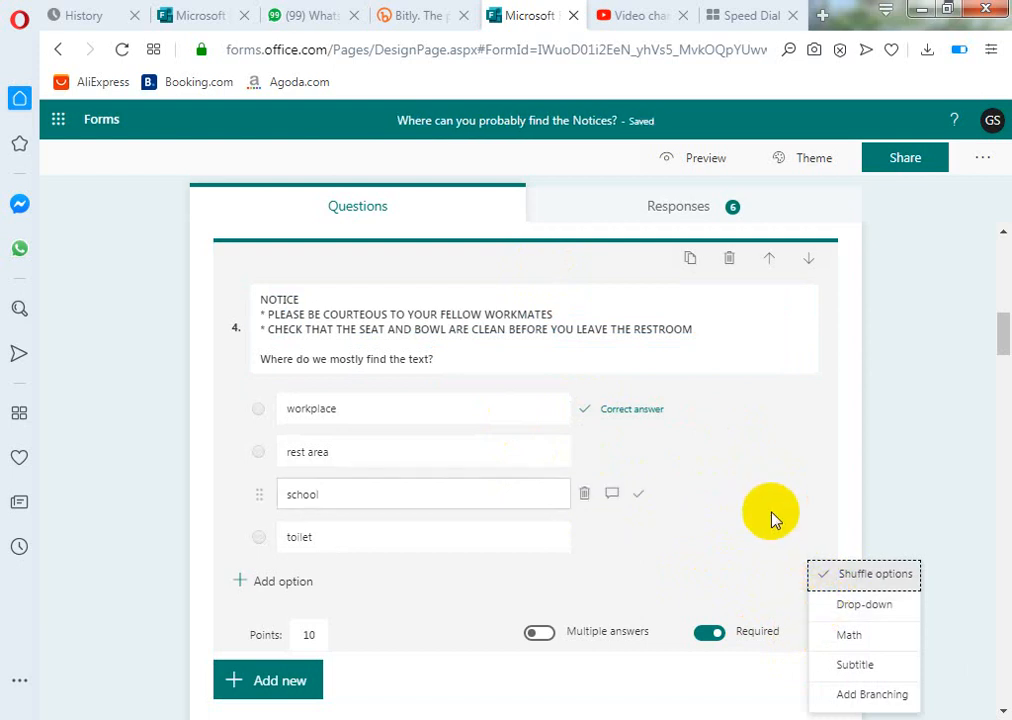
left_click(826, 527)
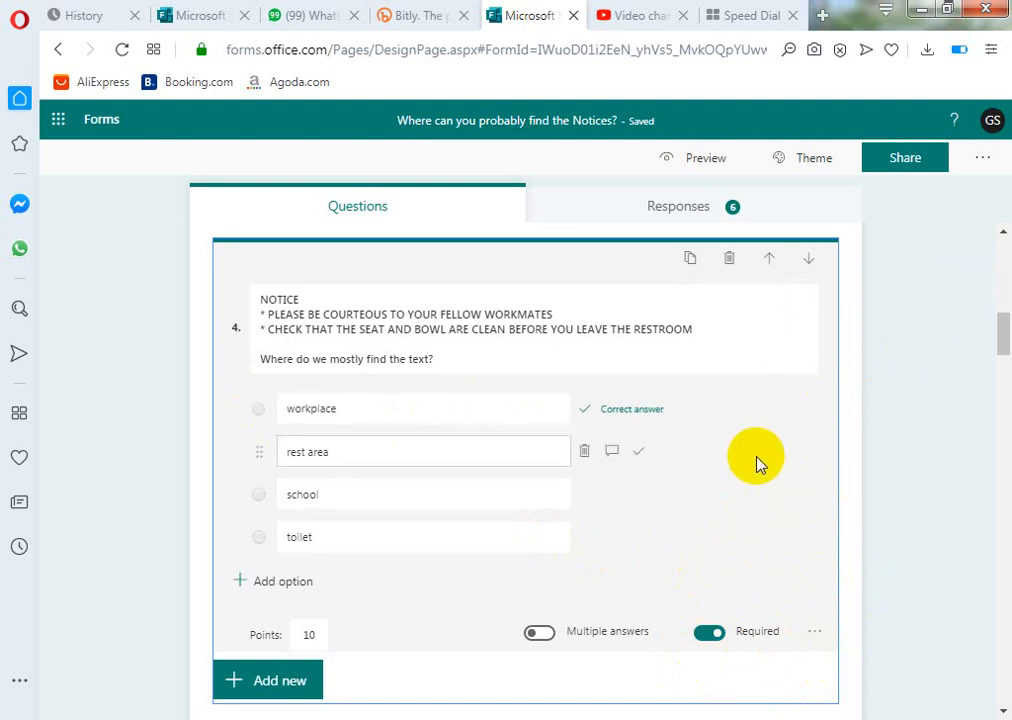
Step: Copy the quiz's response link for anyone with the link, then switch to Bitly and dismiss the open link editor
left_click(936, 168)
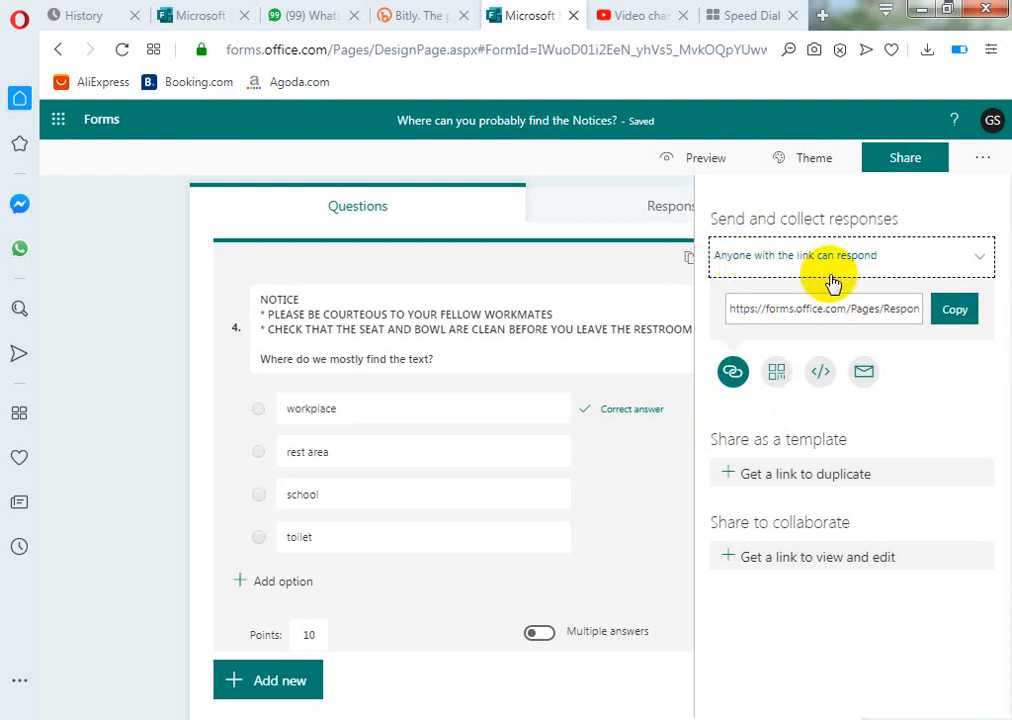
left_click(950, 316)
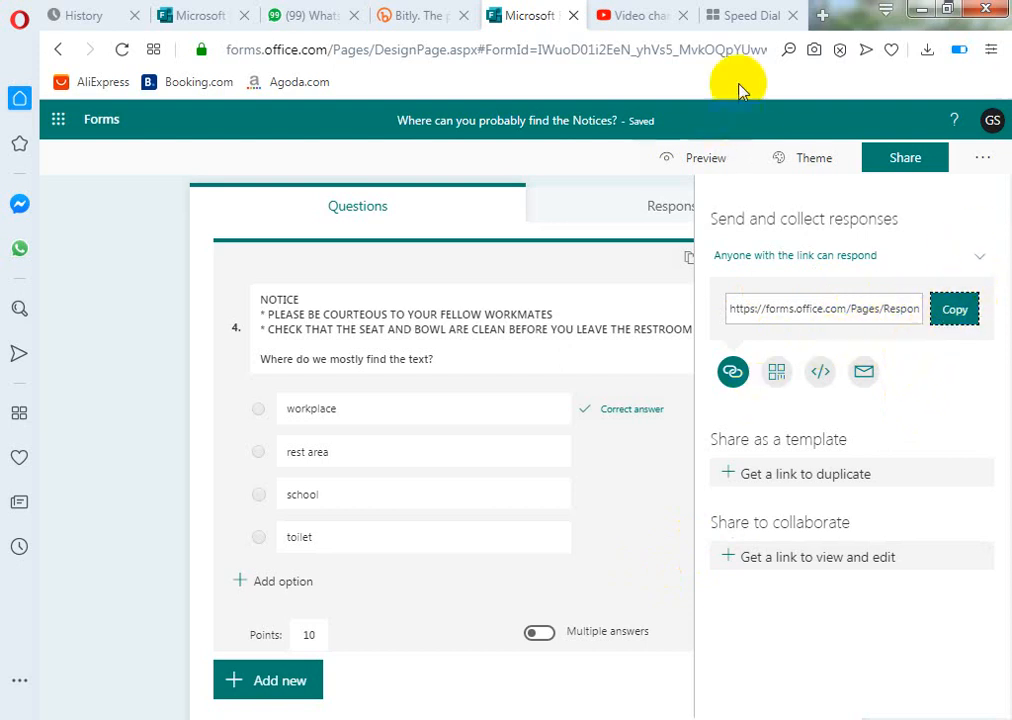
left_click(422, 16)
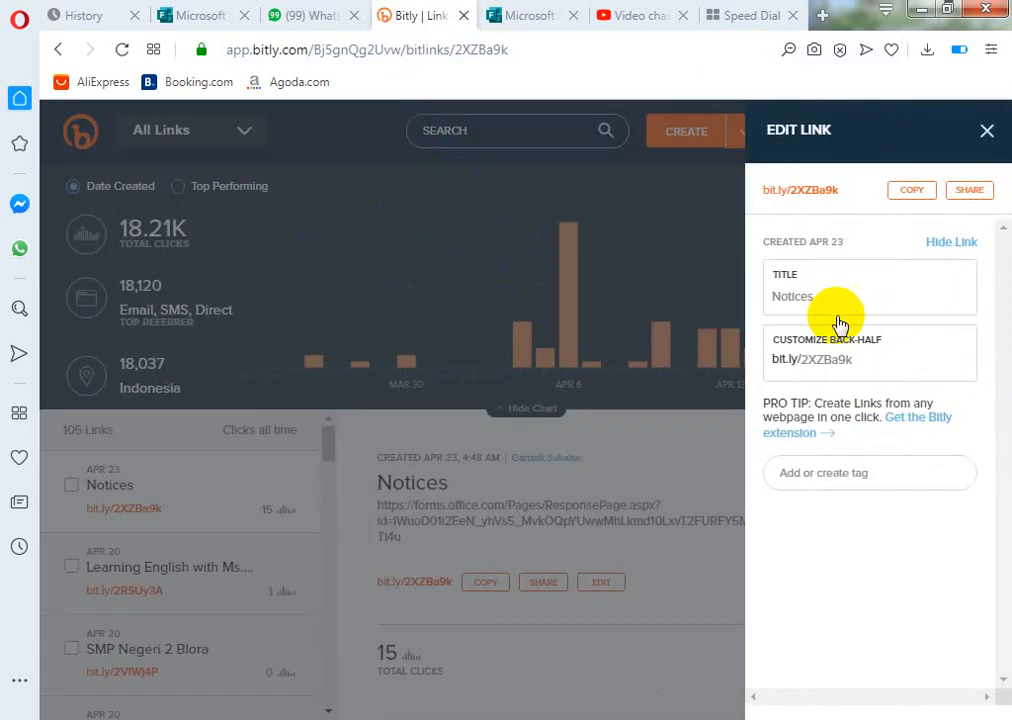
left_click(985, 134)
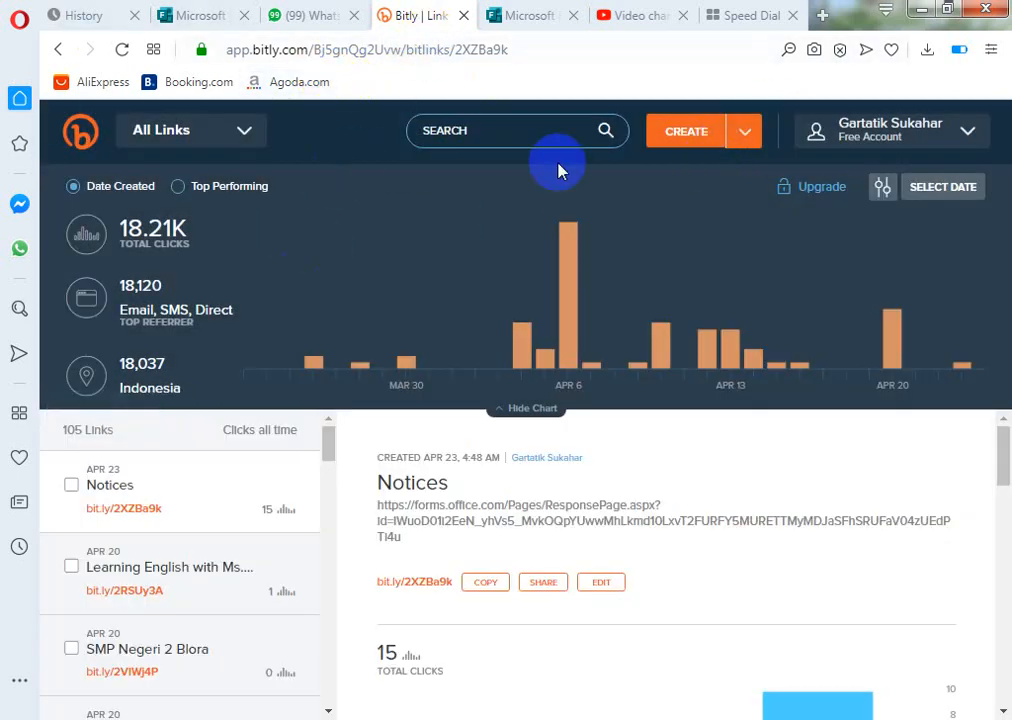
Step: Create a bit.ly short link from the copied form URL and copy the short link
left_click(670, 135)
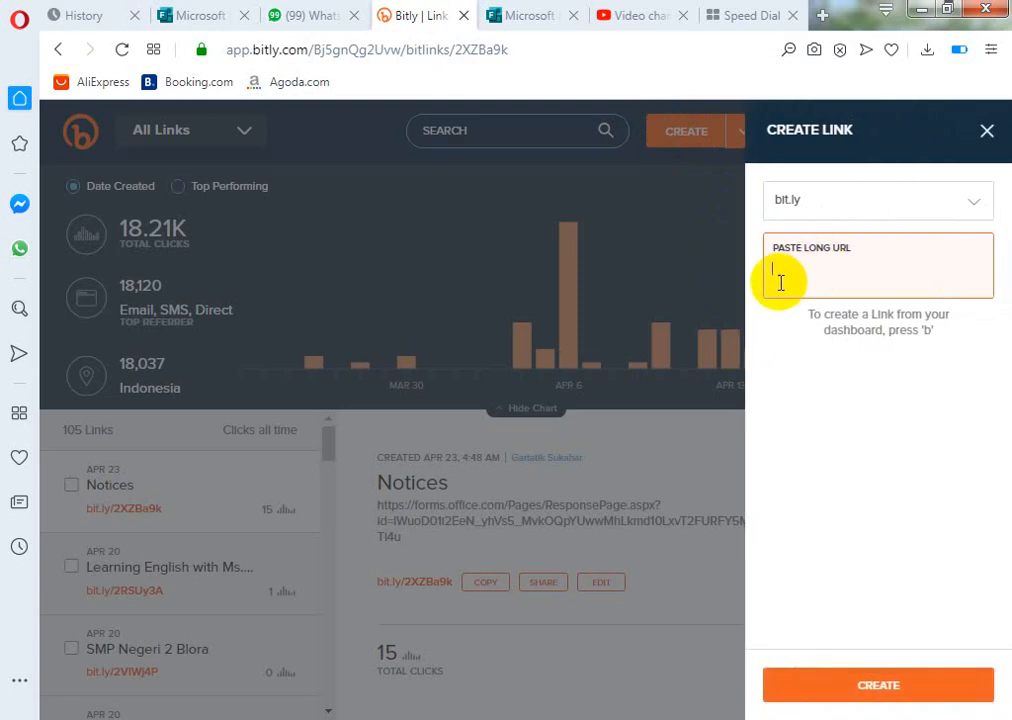
key("ctrl+v")
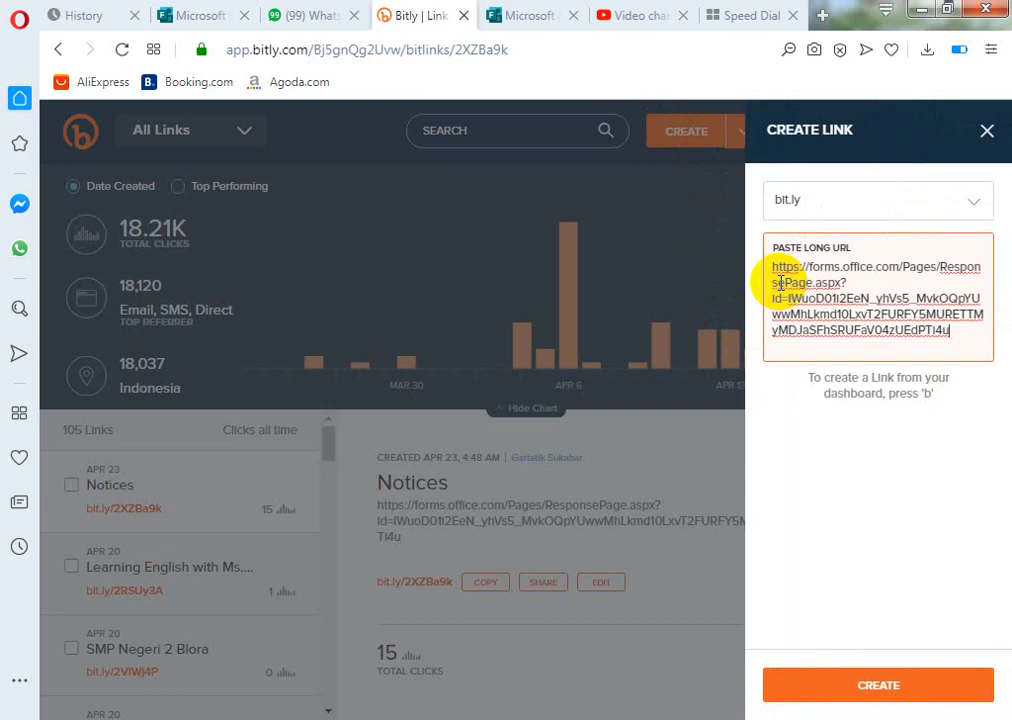
left_click(864, 682)
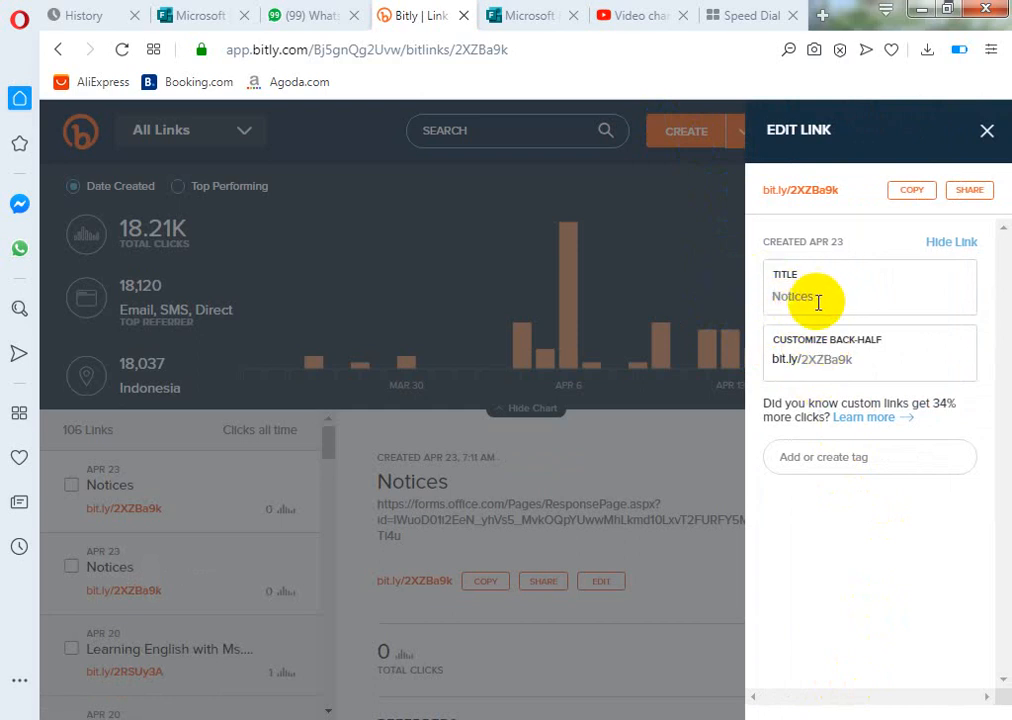
left_click(920, 194)
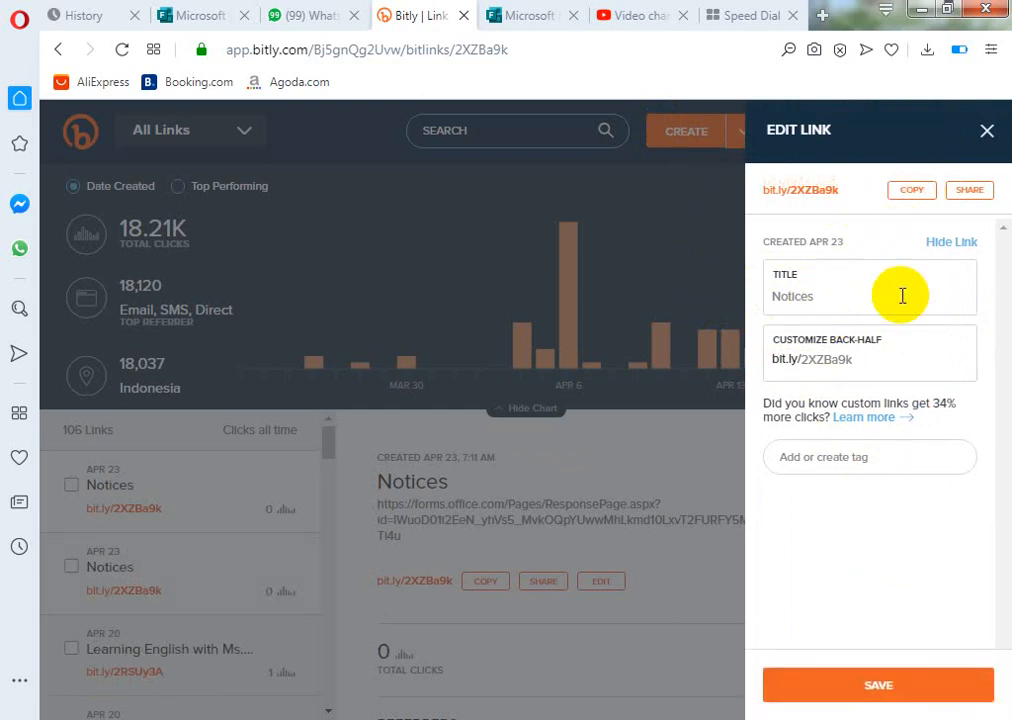
left_click(300, 17)
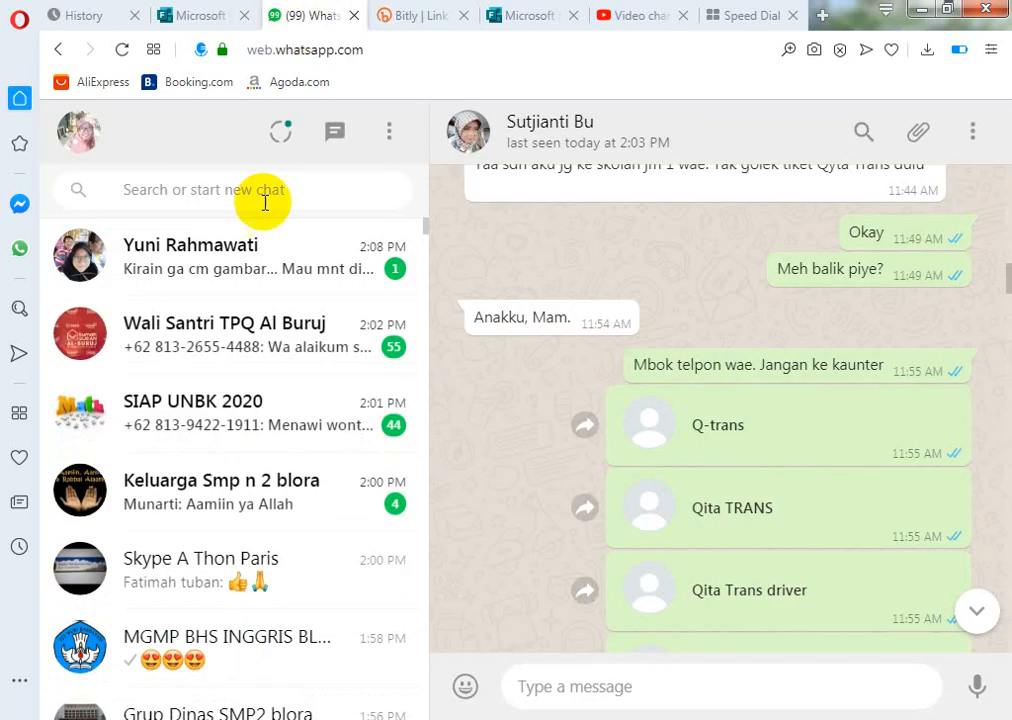
left_click(239, 270)
left_click(560, 692)
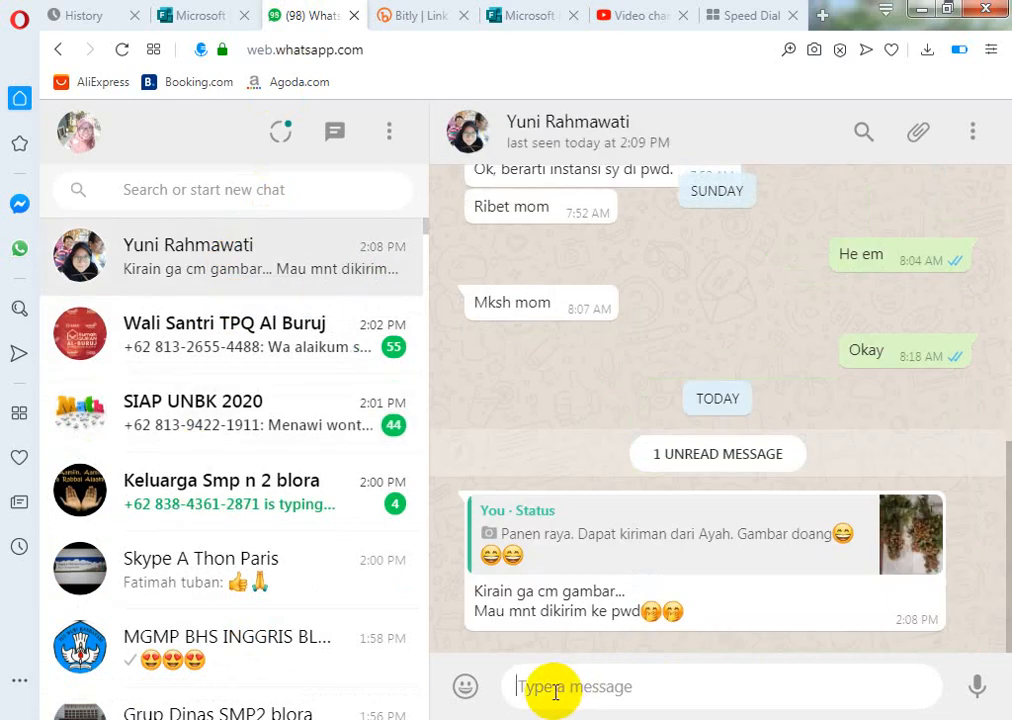
key("ctrl+v")
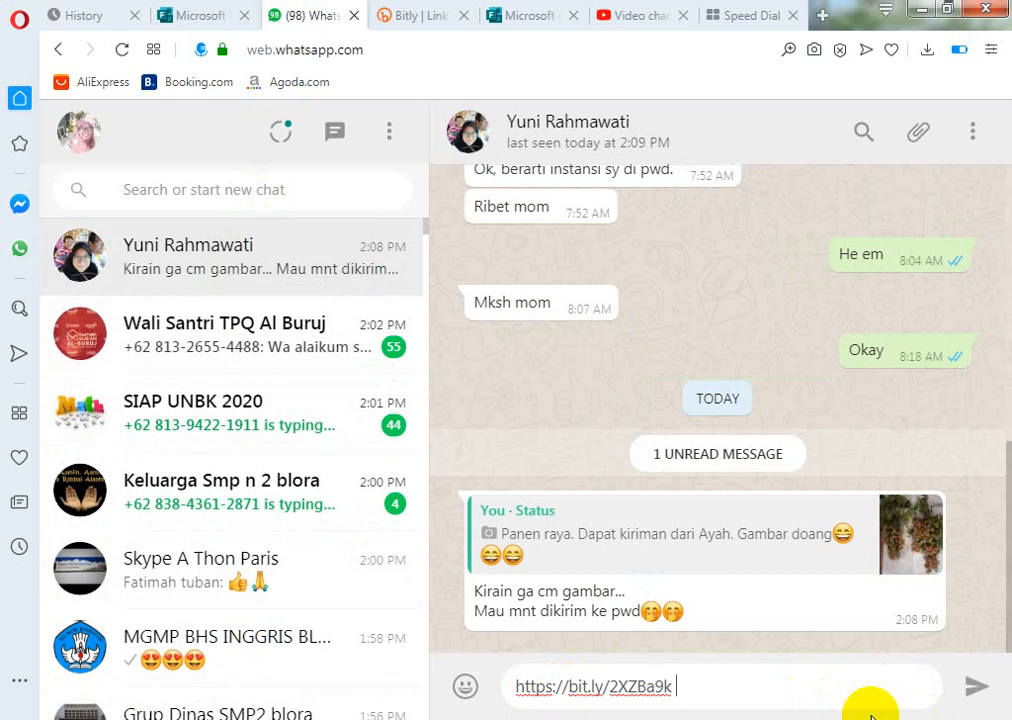
type("Notices")
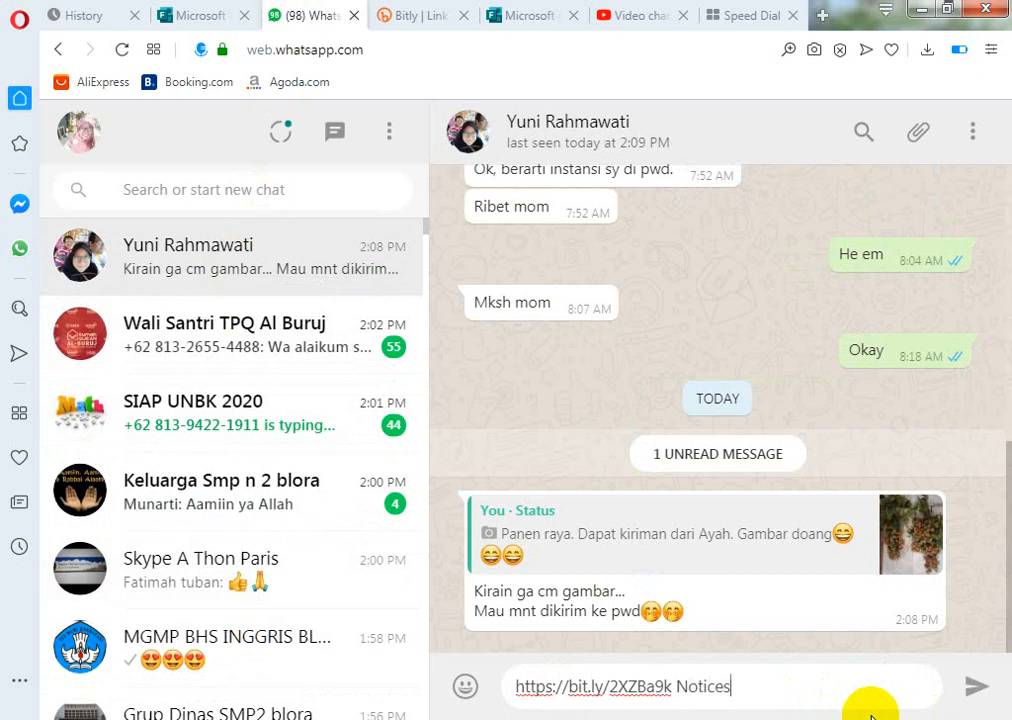
key("Return")
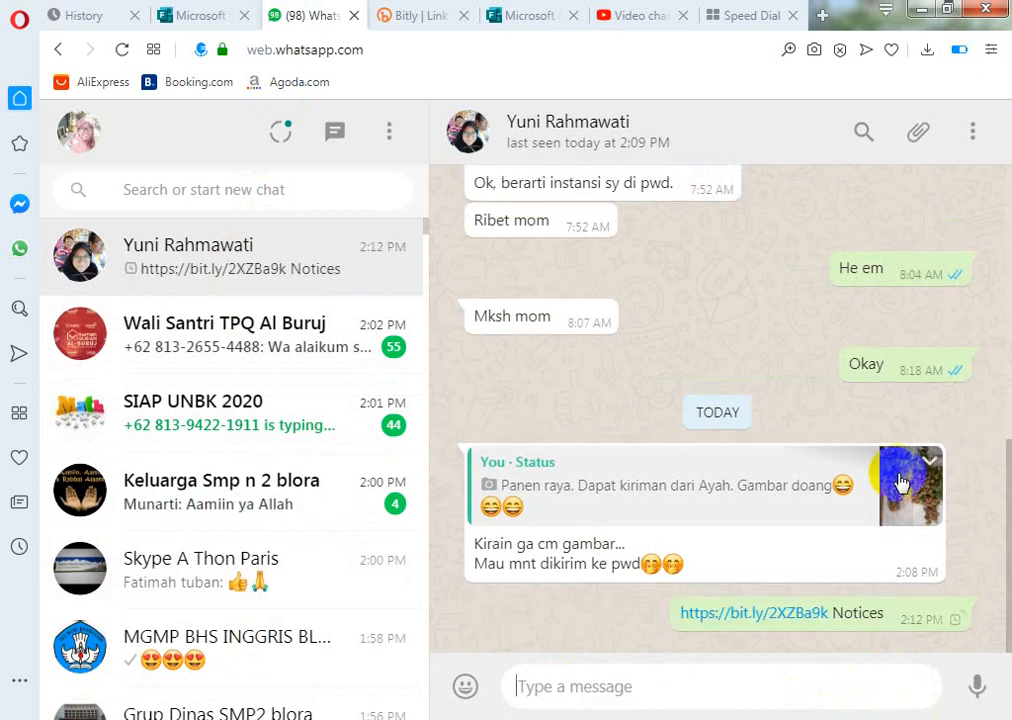
Step: Switch back to the Notices quiz in Microsoft Forms and open its additional form options
left_click(545, 15)
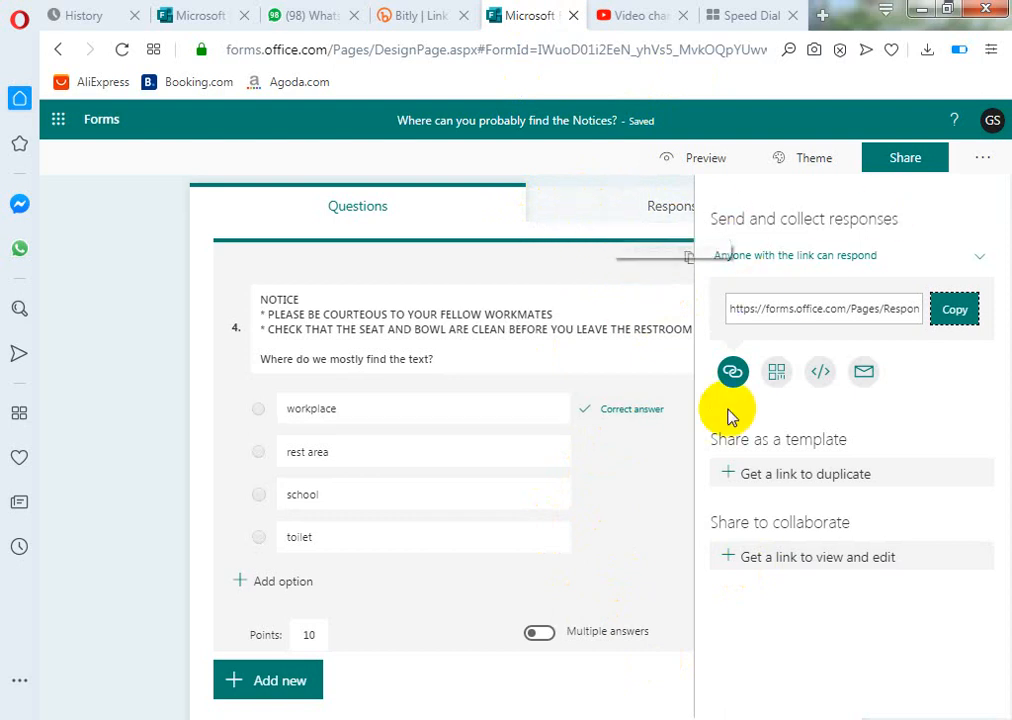
left_click(983, 160)
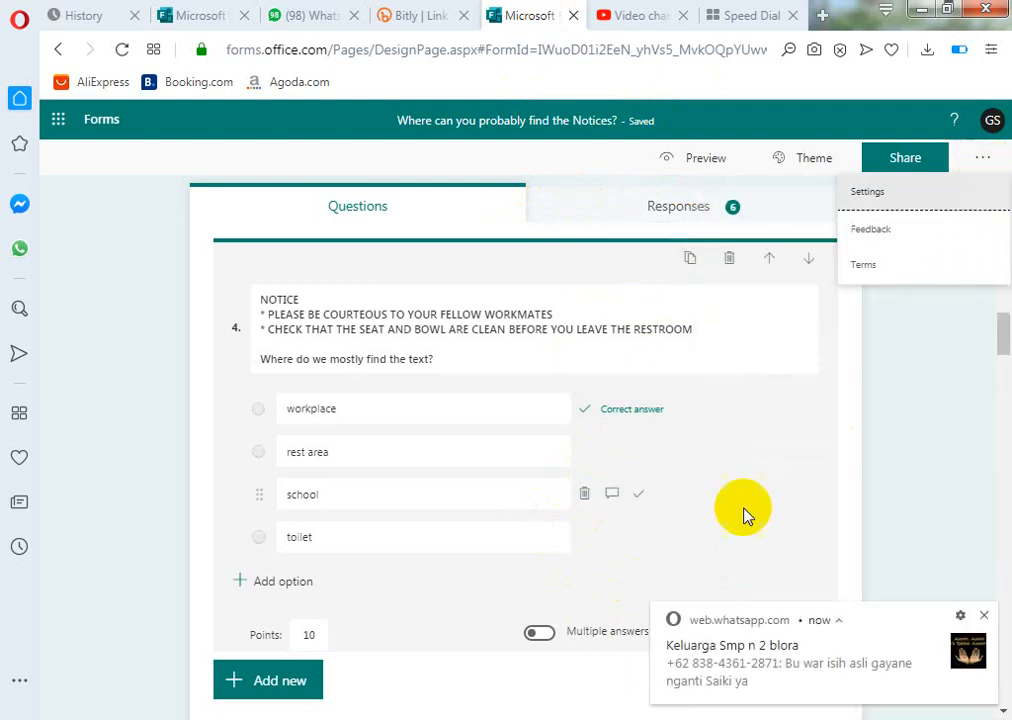